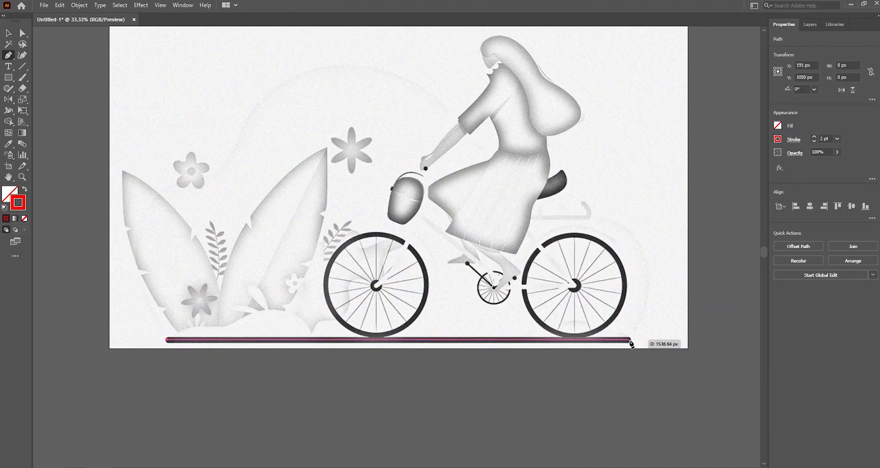
Finish the straight ground line below the bicycle and thicken its stroke with rounded ends to match the sketch
{"action": "left_click", "coordinate": [630, 340]}
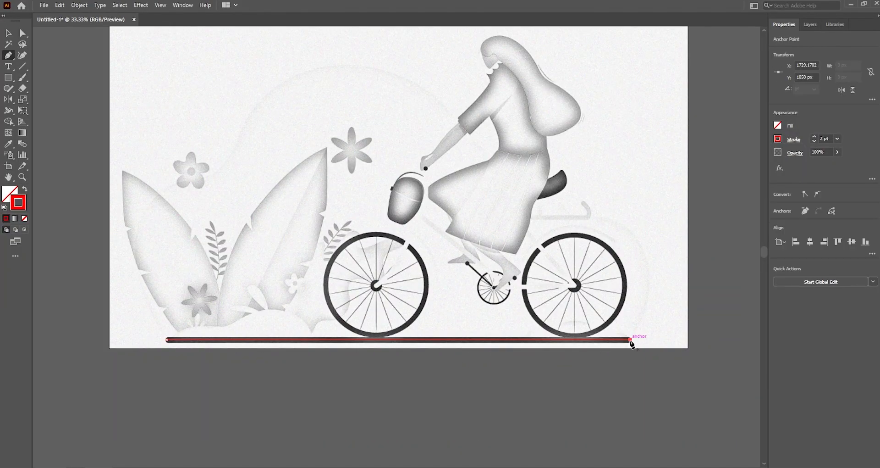
{"action": "left_click", "coordinate": [814, 136]}
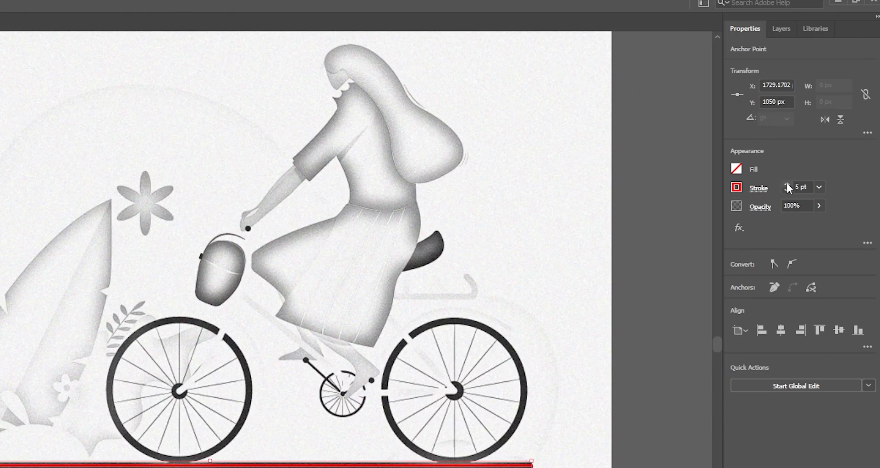
{"action": "left_click", "coordinate": [787, 183]}
{"action": "left_click", "coordinate": [786, 183]}
{"action": "left_click", "coordinate": [755, 188]}
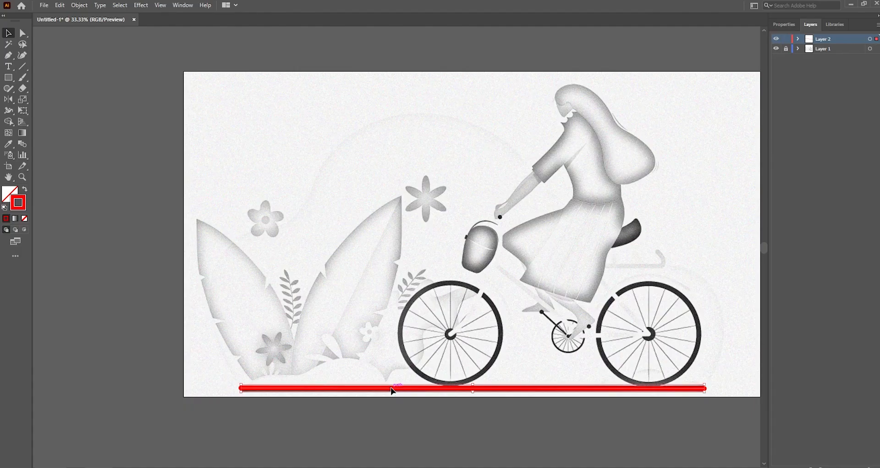
Shift the ground line below the sketch and trace the background hill as a closed outline with the Curvature tool
{"action": "left_click_drag", "start_coordinate": [392, 390], "coordinate": [392, 405]}
{"action": "key", "text": "shift+grave"}
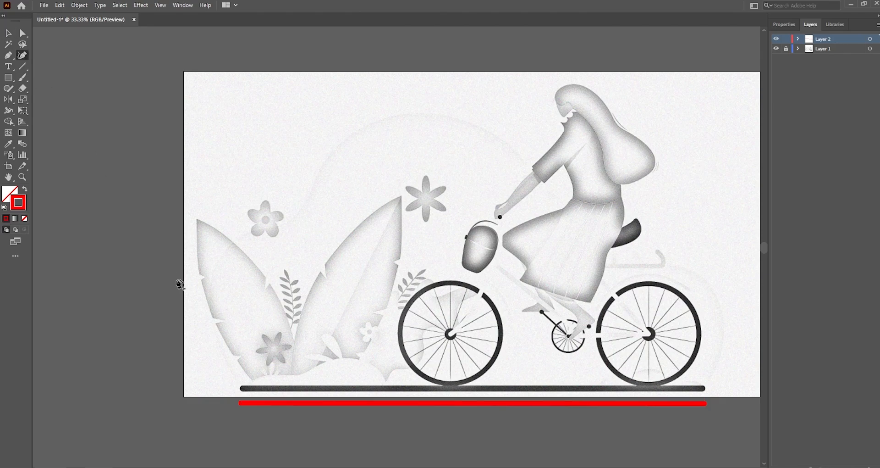
{"action": "left_click", "coordinate": [244, 388]}
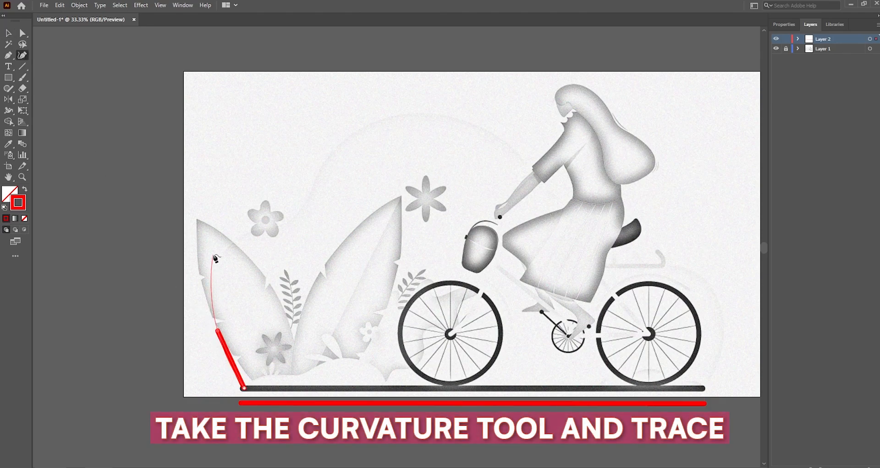
{"action": "left_click", "coordinate": [229, 239]}
{"action": "left_click", "coordinate": [285, 221]}
{"action": "left_click", "coordinate": [317, 176]}
{"action": "left_click", "coordinate": [350, 133]}
{"action": "left_click", "coordinate": [418, 113]}
{"action": "left_click", "coordinate": [493, 131]}
{"action": "left_click", "coordinate": [541, 187]}
{"action": "left_click", "coordinate": [597, 223]}
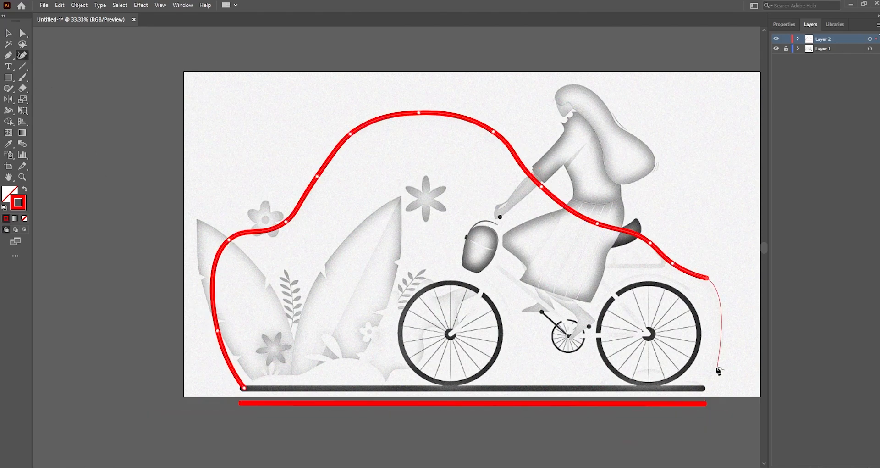
{"action": "left_click", "coordinate": [718, 364]}
{"action": "left_click", "coordinate": [701, 388]}
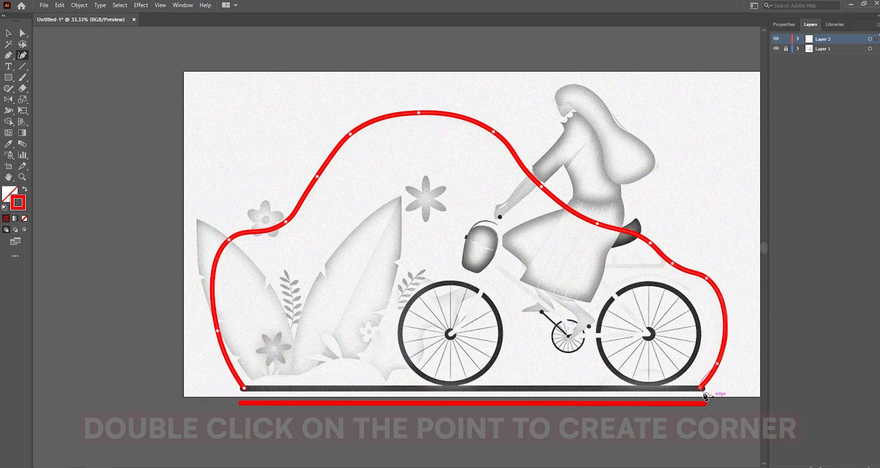
{"action": "left_click", "coordinate": [243, 388]}
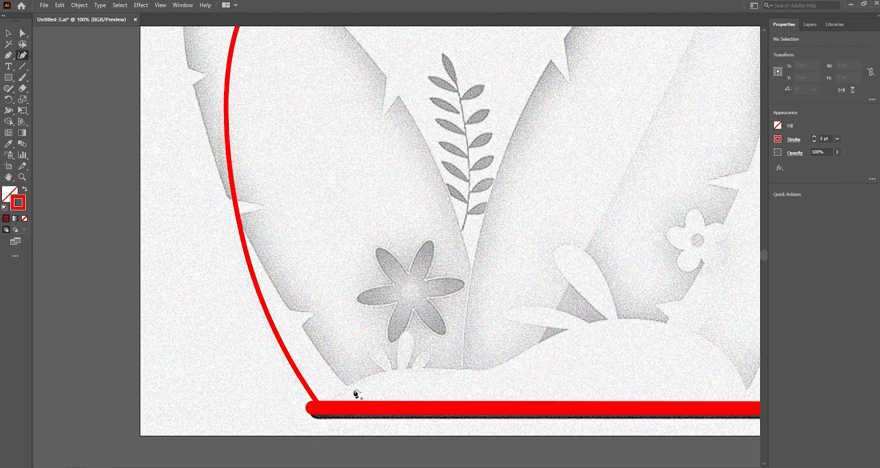
Trace the large left leaf from its base with the Curvature tool and fit a flower outline over the small white flower
{"action": "left_click", "coordinate": [353, 389]}
{"action": "left_click", "coordinate": [327, 362]}
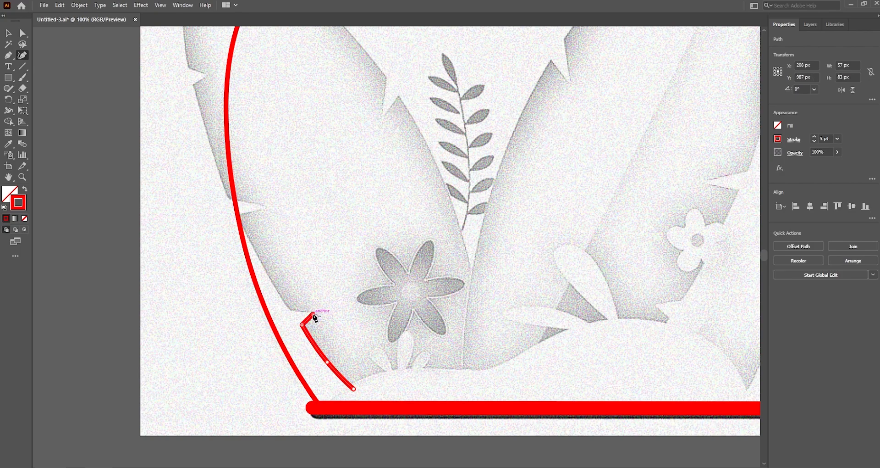
{"action": "left_click_drag", "start_coordinate": [282, 272], "coordinate": [400, 376]}
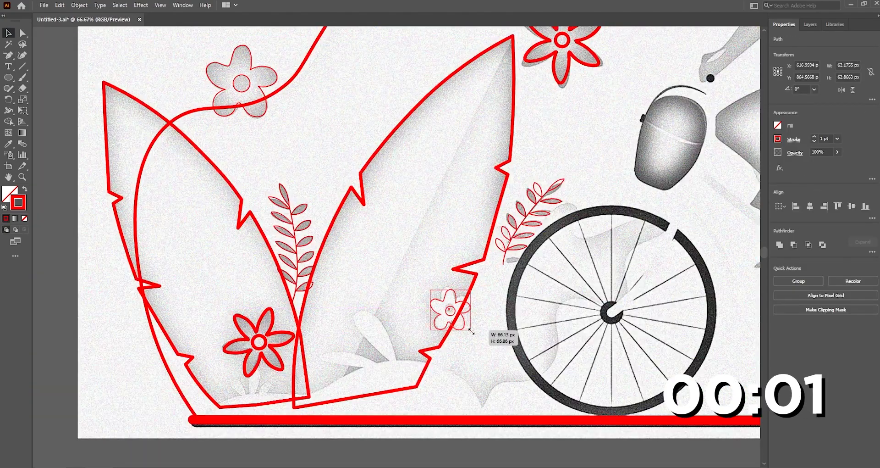
{"action": "left_click_drag", "start_coordinate": [466, 321], "coordinate": [526, 187]}
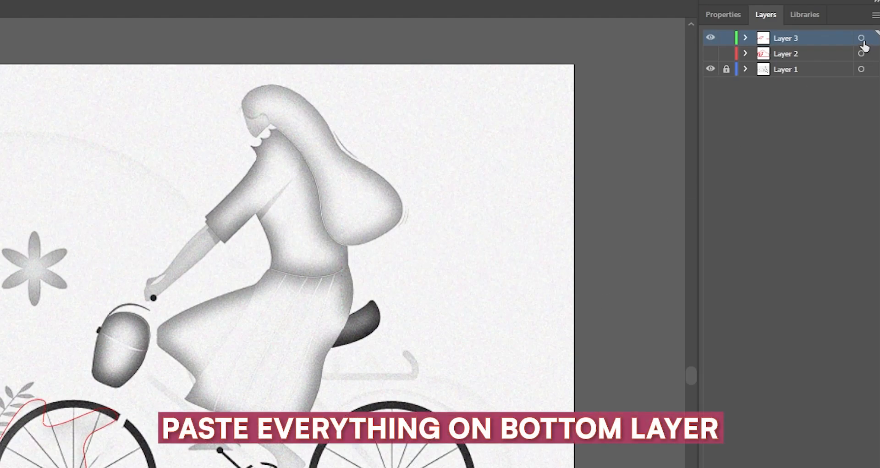
Cut all artwork from Layer 3 and paste it in place on Layer 2
{"action": "left_click", "coordinate": [861, 38]}
{"action": "left_click", "coordinate": [59, 5]}
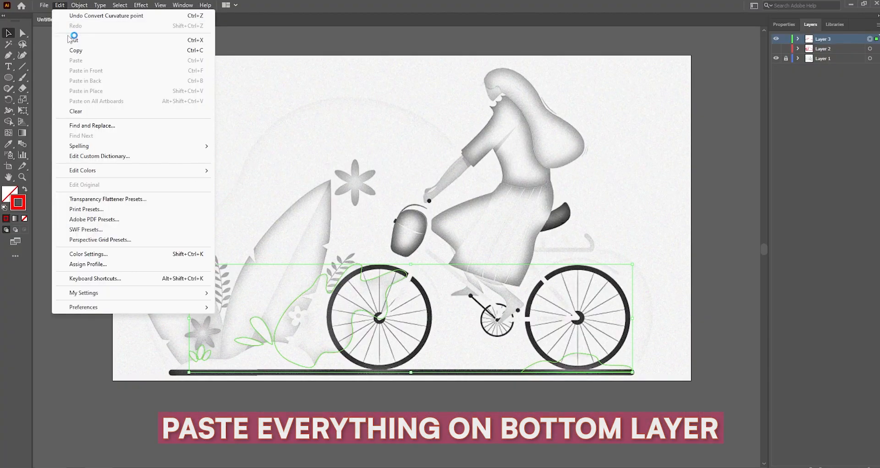
{"action": "left_click", "coordinate": [71, 40]}
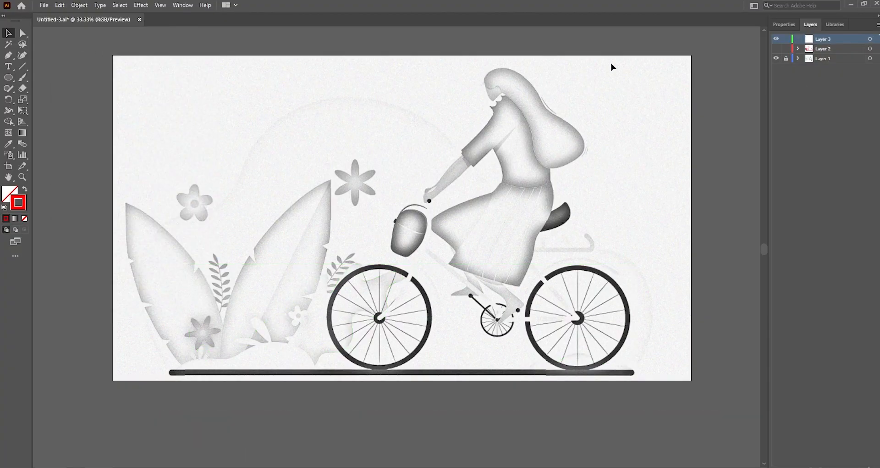
{"action": "left_click", "coordinate": [845, 49]}
{"action": "left_click", "coordinate": [776, 48]}
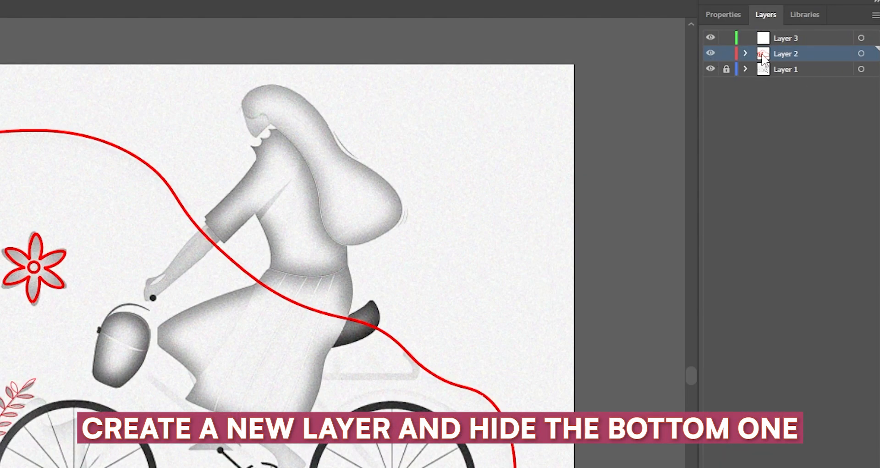
{"action": "left_click", "coordinate": [60, 5]}
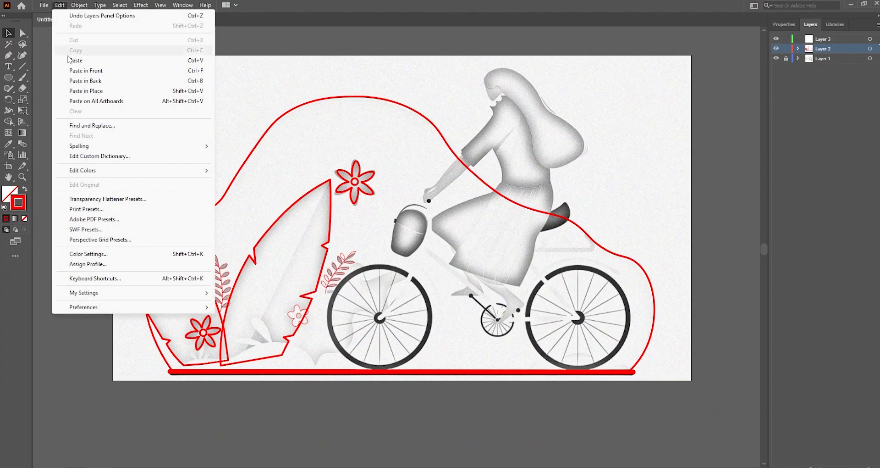
{"action": "left_click", "coordinate": [87, 90]}
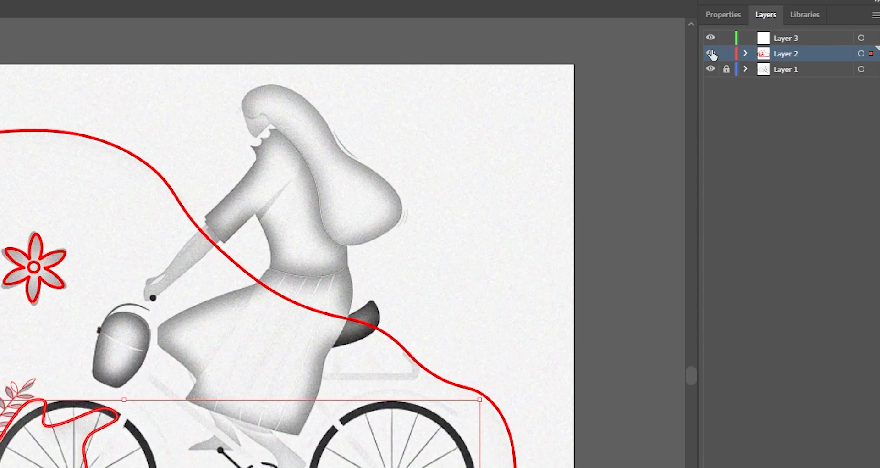
Hide Layer 2 and draw a circle about 343 px in diameter on Layer 3, fitted around the front wheel's tyre
{"action": "left_click", "coordinate": [711, 54]}
{"action": "left_click", "coordinate": [777, 38]}
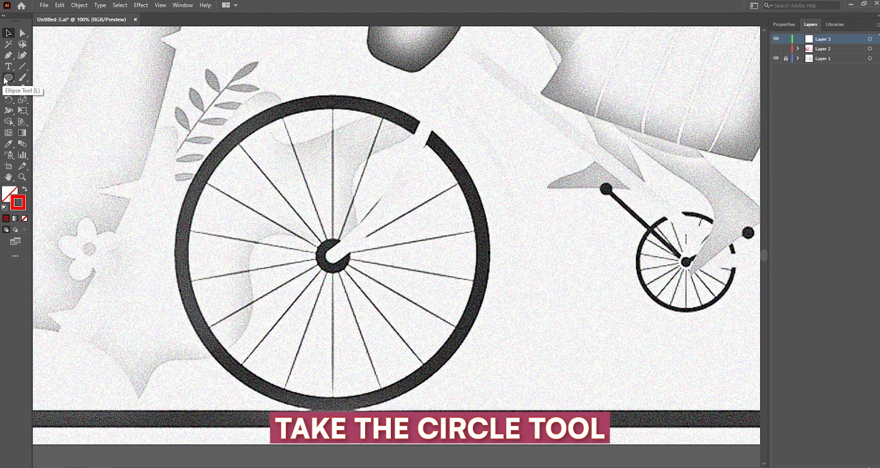
{"action": "left_click", "coordinate": [6, 78]}
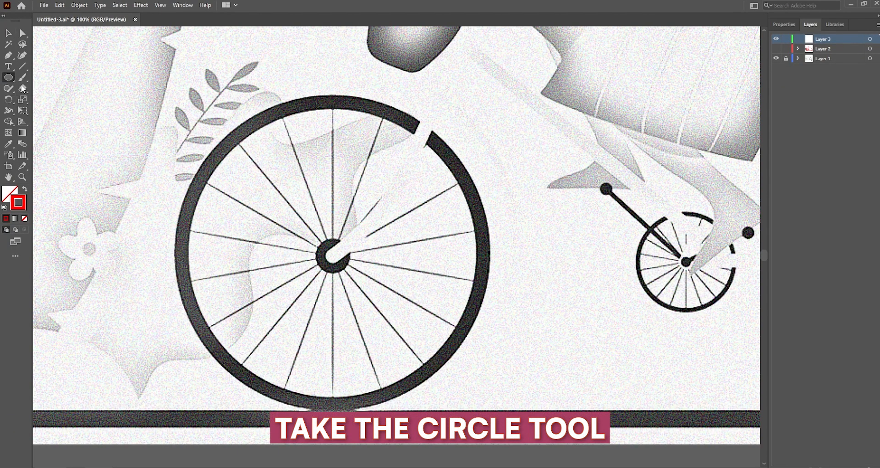
{"action": "left_click_drag", "start_coordinate": [332, 256], "coordinate": [477, 412]}
{"action": "key", "text": "v"}
{"action": "left_click_drag", "start_coordinate": [285, 112], "coordinate": [284, 108]}
{"action": "left_click", "coordinate": [313, 183]}
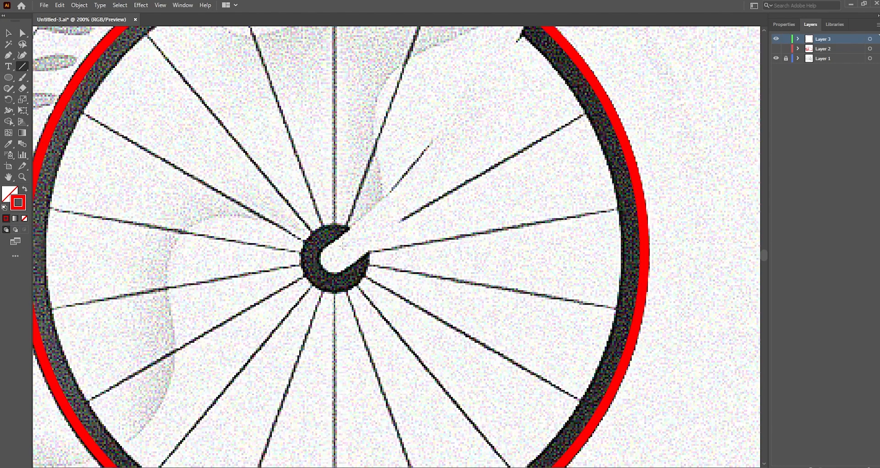
Draw a vertical spoke about 171 px long from the front hub to the rim and rotate a copy clockwise about the hub centre
{"action": "mouse_move", "coordinate": [348, 231]}
{"action": "left_mouse_down"}
{"action": "mouse_move", "coordinate": [324, 359]}
{"action": "mouse_move", "coordinate": [315, 339]}
{"action": "mouse_move", "coordinate": [325, 62]}
{"action": "left_mouse_up"}
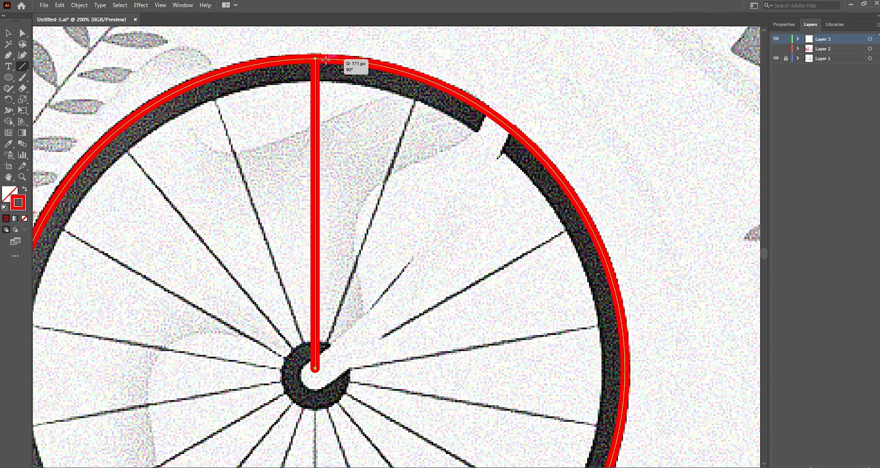
{"action": "key", "text": "ctrl+minus"}
{"action": "key", "text": "r"}
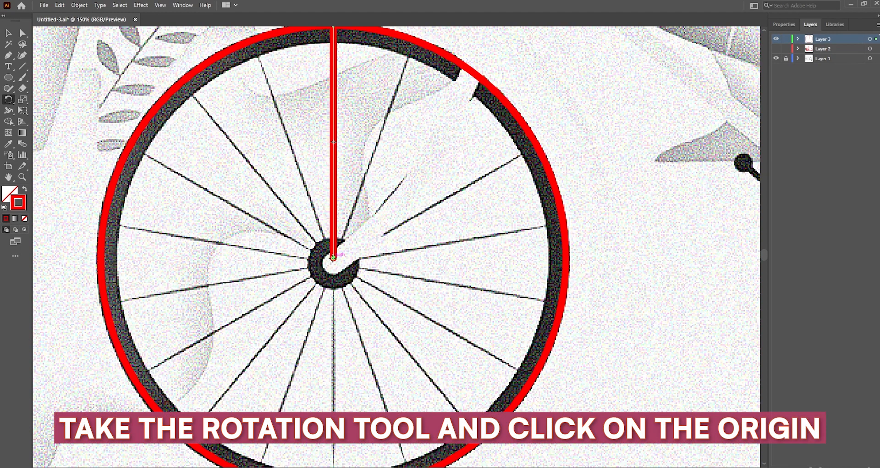
{"action": "left_click", "coordinate": [333, 257]}
{"action": "left_click_drag", "start_coordinate": [336, 202], "coordinate": [364, 195]}
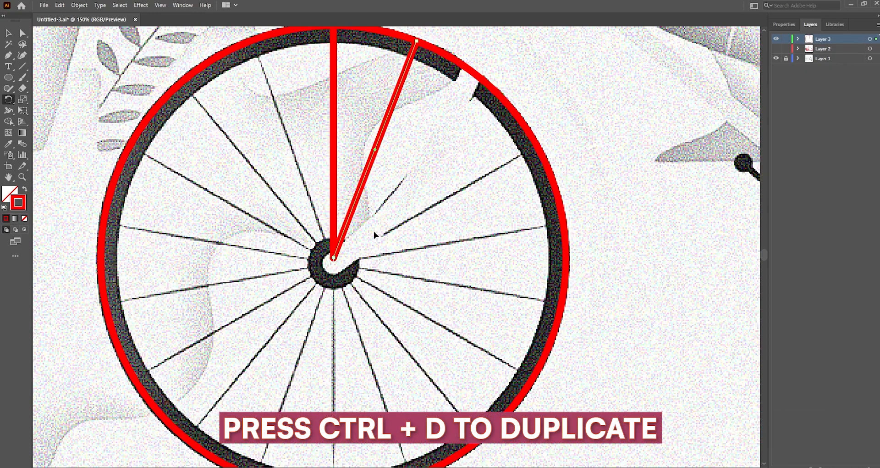
Repeat the rotated spoke copy around the hub until the front wheel is filled with spokes
{"action": "key", "text": "ctrl+d"}
{"action": "key", "text": "ctrl+d"}
{"action": "key", "text": "ctrl+d"}
{"action": "key", "text": "ctrl+d"}
{"action": "key", "text": "ctrl+d"}
{"action": "key", "text": "ctrl+d"}
{"action": "key", "text": "ctrl+d"}
{"action": "key", "text": "ctrl+d"}
{"action": "key", "text": "ctrl+d"}
{"action": "key", "text": "ctrl+d"}
{"action": "key", "text": "ctrl+d"}
{"action": "key", "text": "ctrl+d"}
{"action": "key", "text": "ctrl+d"}
{"action": "key", "text": "ctrl+d"}
{"action": "key", "text": "ctrl+d"}
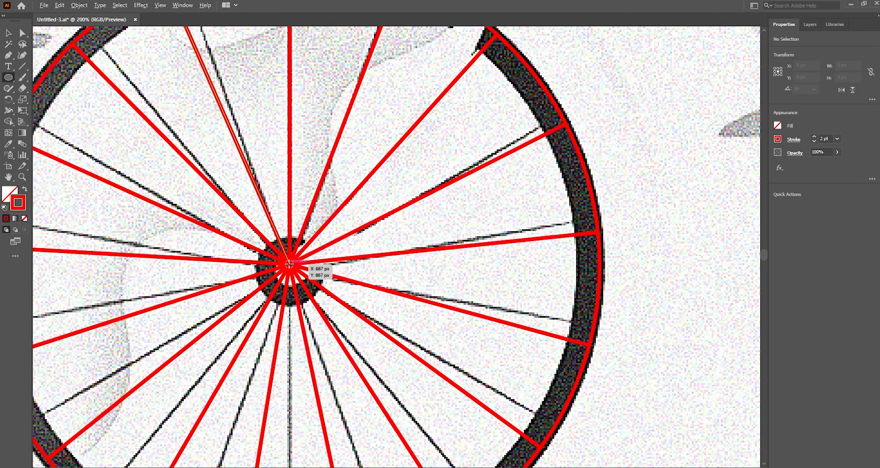
Draw a small hub circle at the front wheel's centre and place a copy of the complete wheel over the rear wheel
{"action": "left_click_drag", "start_coordinate": [290, 263], "coordinate": [314, 302]}
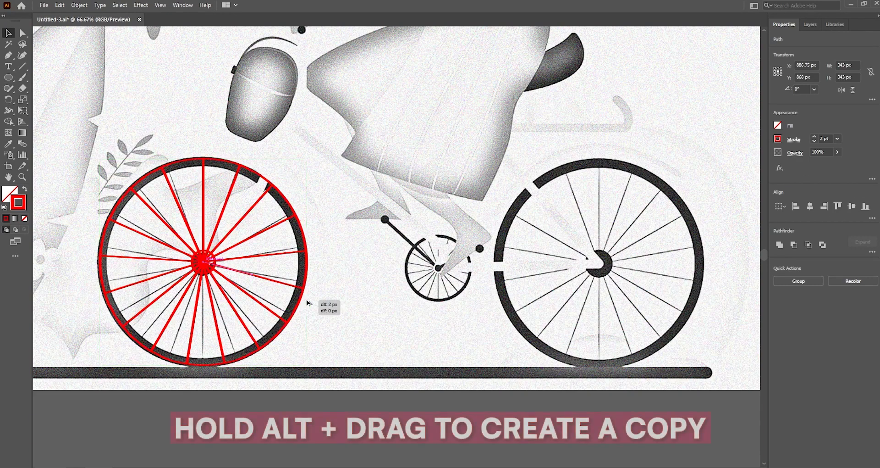
{"action": "left_click_drag", "start_coordinate": [307, 289], "coordinate": [698, 289]}
{"action": "left_click_drag", "start_coordinate": [484, 295], "coordinate": [482, 293]}
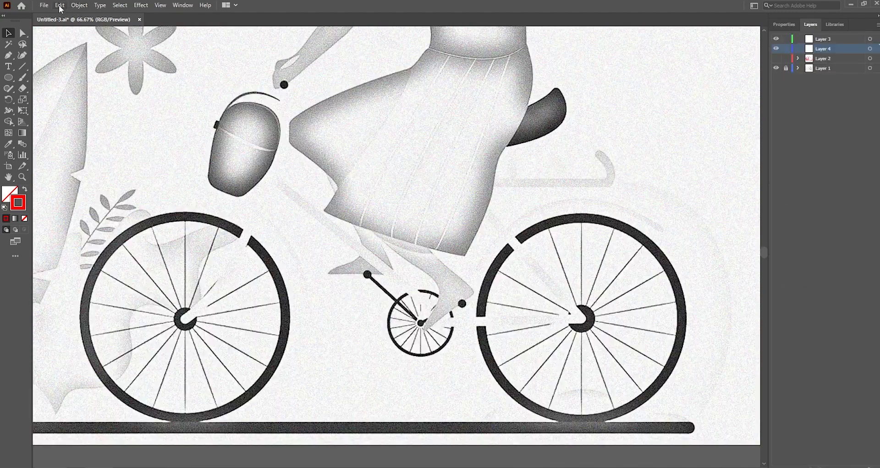
Paste the cut wheels in place on Layer 4, then hide it and make Layer 3 active
{"action": "left_click", "coordinate": [60, 5]}
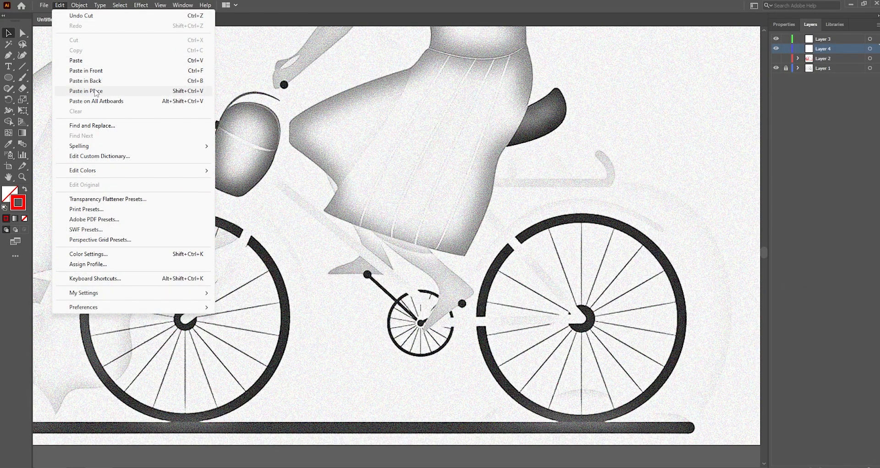
{"action": "left_click", "coordinate": [85, 91]}
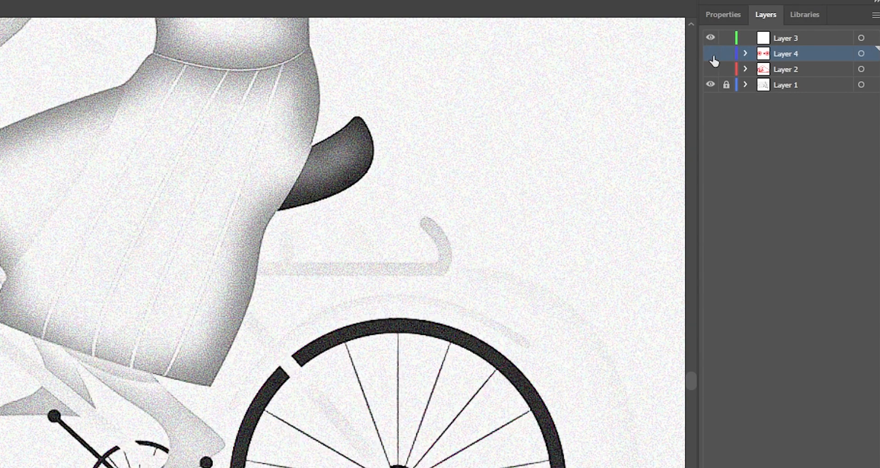
{"action": "left_click", "coordinate": [787, 39]}
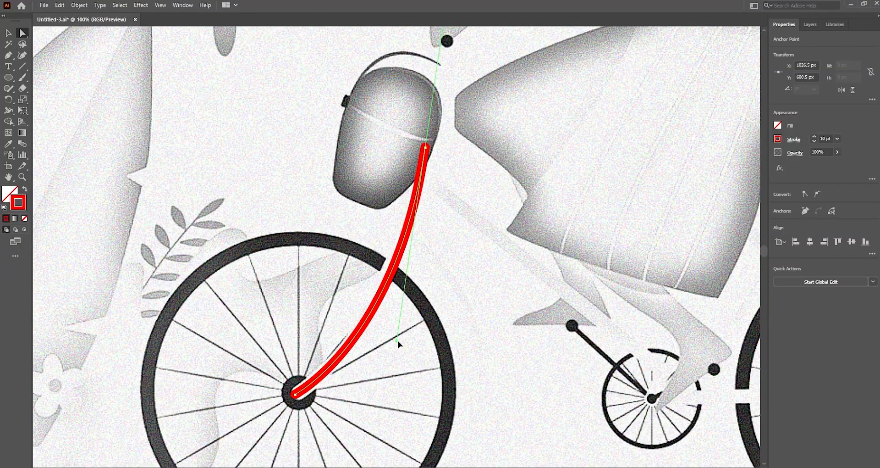
Adjust the front fork's curve to follow the sketch from the basket down to the front hub
{"action": "left_click_drag", "start_coordinate": [397, 340], "coordinate": [395, 338]}
{"action": "left_click", "coordinate": [337, 289]}
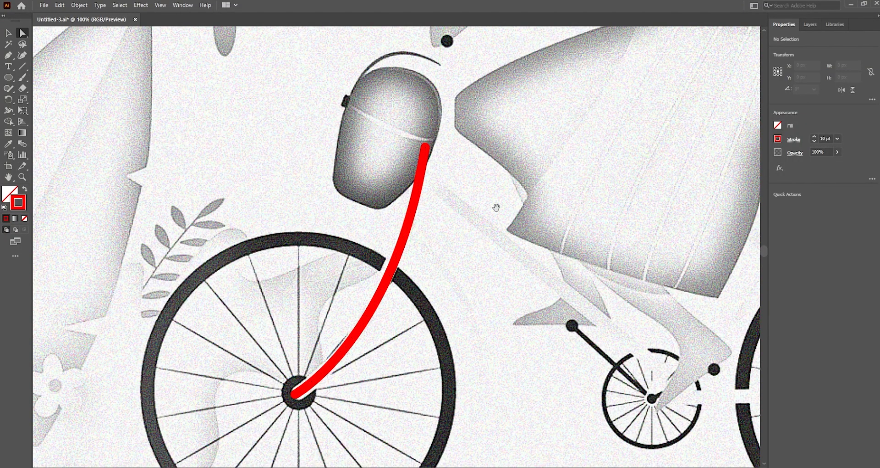
{"action": "scroll", "coordinate": [336, 286], "scroll_direction": "down", "scroll_amount": 2}
{"action": "scroll", "coordinate": [447, 244], "scroll_direction": "up", "scroll_amount": 1}
{"action": "left_click_drag", "start_coordinate": [450, 246], "coordinate": [414, 233]}
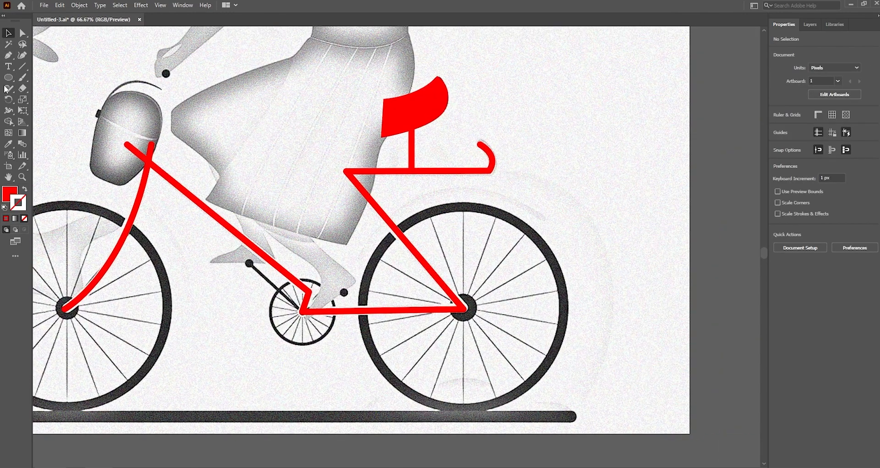
Draw a circle concentric with the rear wheel and trim it to a fender arc by adding anchor points and deleting the excess ends
{"action": "left_click", "coordinate": [9, 78]}
{"action": "mouse_move", "coordinate": [463, 306]}
{"action": "left_mouse_down"}
{"action": "mouse_move", "coordinate": [568, 415]}
{"action": "mouse_move", "coordinate": [593, 423]}
{"action": "left_mouse_up"}
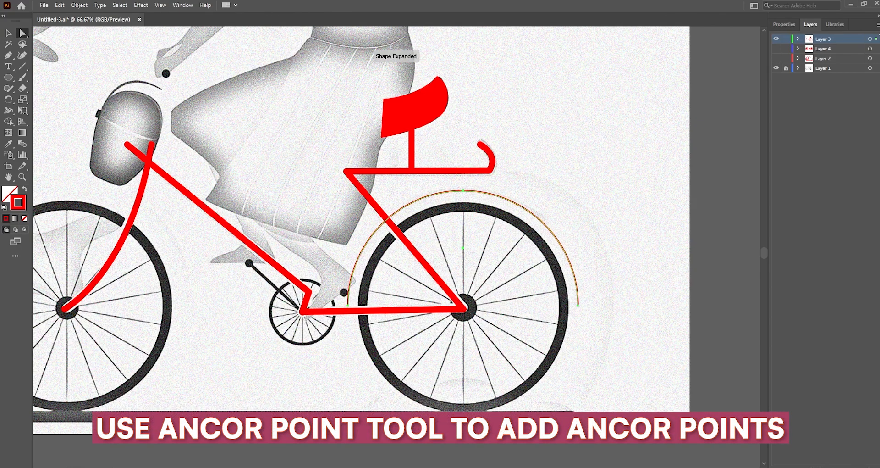
{"action": "left_click", "coordinate": [8, 55]}
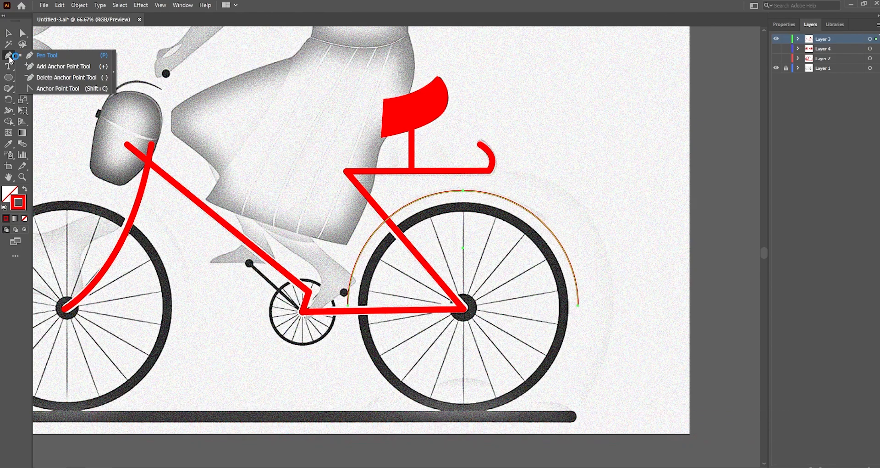
{"action": "left_click", "coordinate": [31, 63]}
{"action": "left_click", "coordinate": [366, 242]}
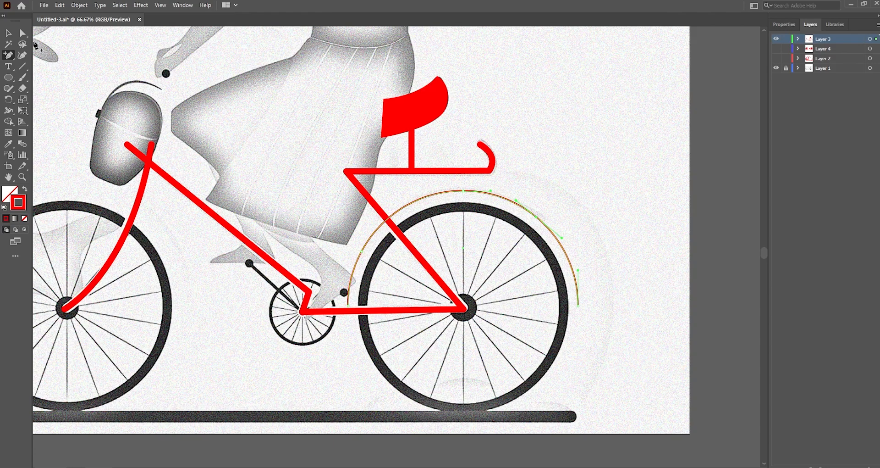
{"action": "left_click", "coordinate": [348, 304]}
{"action": "key", "text": "Delete"}
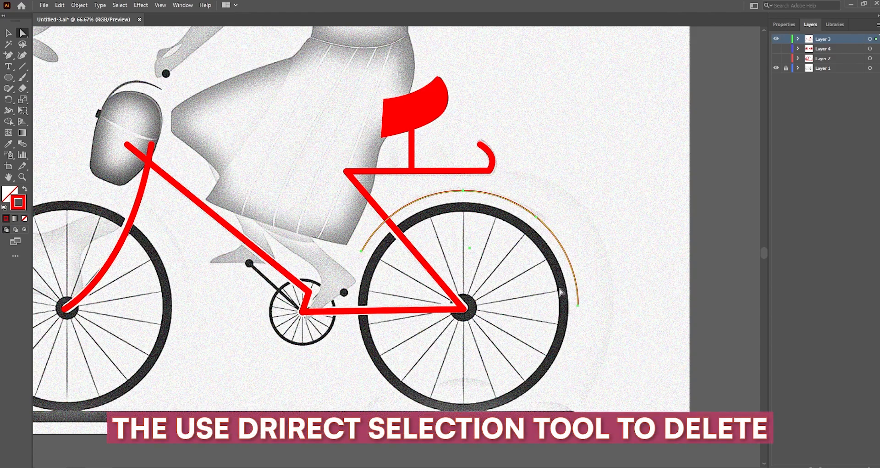
{"action": "key", "text": "Delete"}
Copy the rear fender arc to the front wheel and align it with the sketch
{"action": "key", "text": "v"}
{"action": "left_click_drag", "start_coordinate": [451, 215], "coordinate": [245, 221]}
{"action": "left_click_drag", "start_coordinate": [338, 214], "coordinate": [334, 294]}
{"action": "left_click_drag", "start_coordinate": [296, 270], "coordinate": [292, 288]}
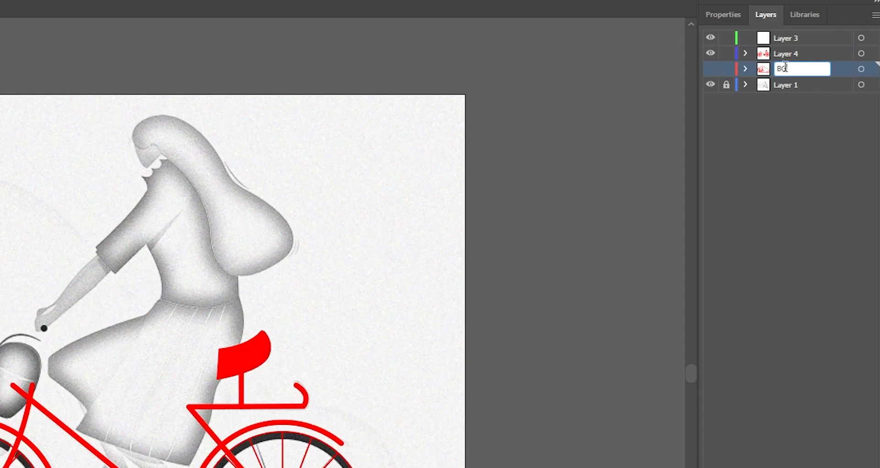
Rename Layer 4 as Subject and trace the shirt's front edge up to the collar
{"action": "double_click", "coordinate": [788, 58]}
{"action": "type", "text": "Sub"}
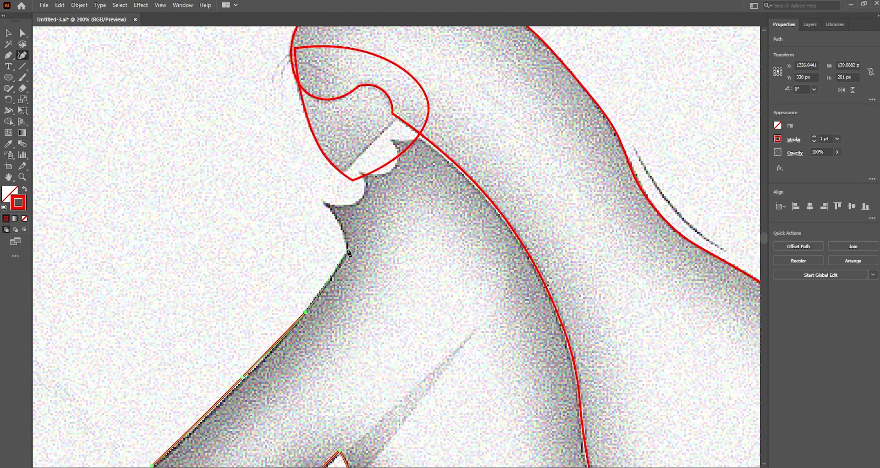
{"action": "left_click", "coordinate": [325, 205]}
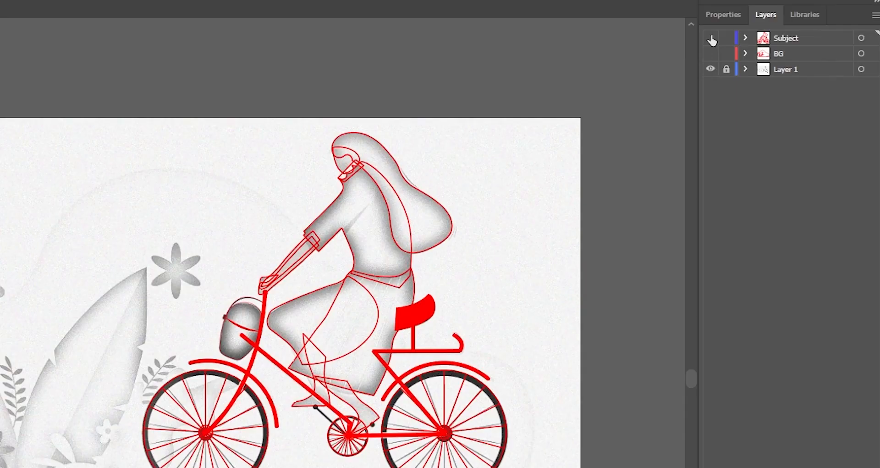
Hide the Subject layer and make the BG layer visible
{"action": "left_click", "coordinate": [710, 38]}
{"action": "left_click", "coordinate": [711, 38]}
{"action": "left_click", "coordinate": [711, 38]}
{"action": "left_click", "coordinate": [710, 38]}
{"action": "left_click", "coordinate": [711, 53]}
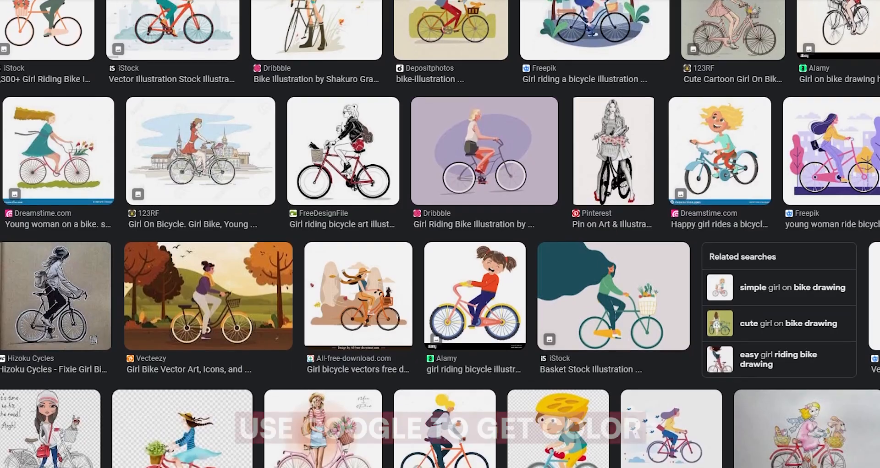
Switch to the Google image results and browse illustrations of girls riding bicycles for colour references
{"action": "scroll", "coordinate": [440, 234], "scroll_direction": "down", "scroll_amount": 5}
{"action": "scroll", "coordinate": [440, 233], "scroll_direction": "down", "scroll_amount": 5}
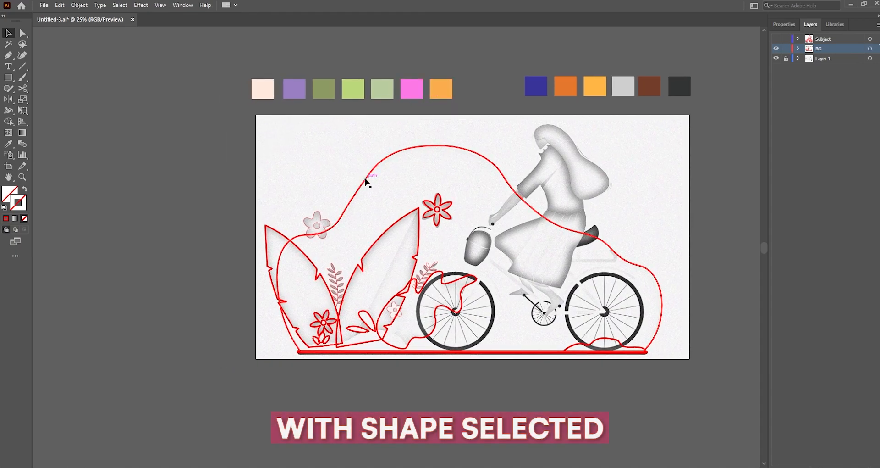
Fill the large background blob with the pale peach swatch and send it to the back
{"action": "left_click", "coordinate": [366, 183]}
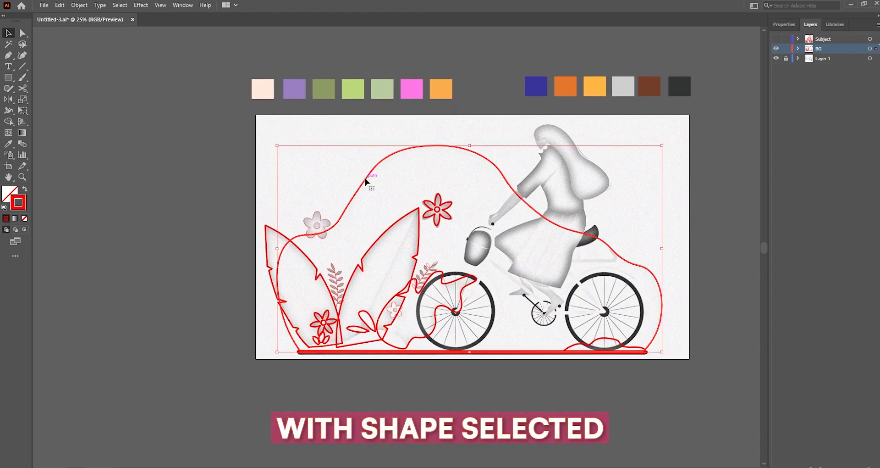
{"action": "key", "text": "i"}
{"action": "left_click", "coordinate": [268, 87]}
{"action": "key", "text": "v"}
{"action": "right_click", "coordinate": [395, 189]}
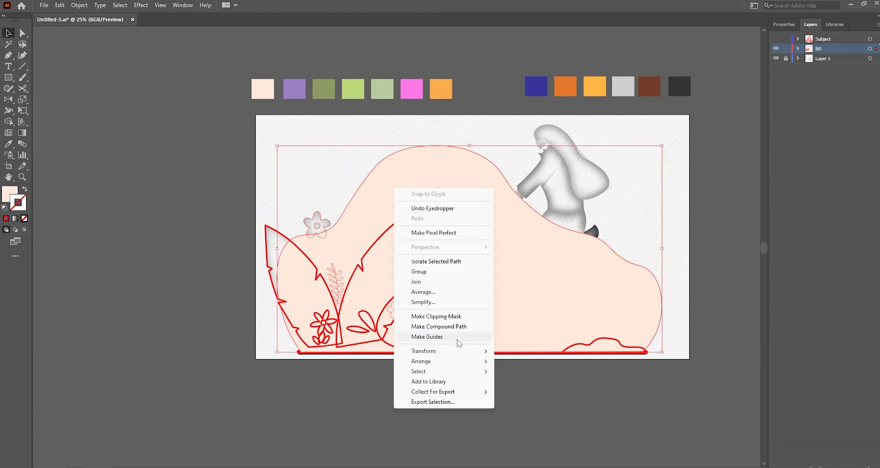
{"action": "mouse_move", "coordinate": [470, 362]}
{"action": "left_click", "coordinate": [531, 396]}
Fill the outermost large leaf with the purple swatch
{"action": "key", "text": "ctrl+="}
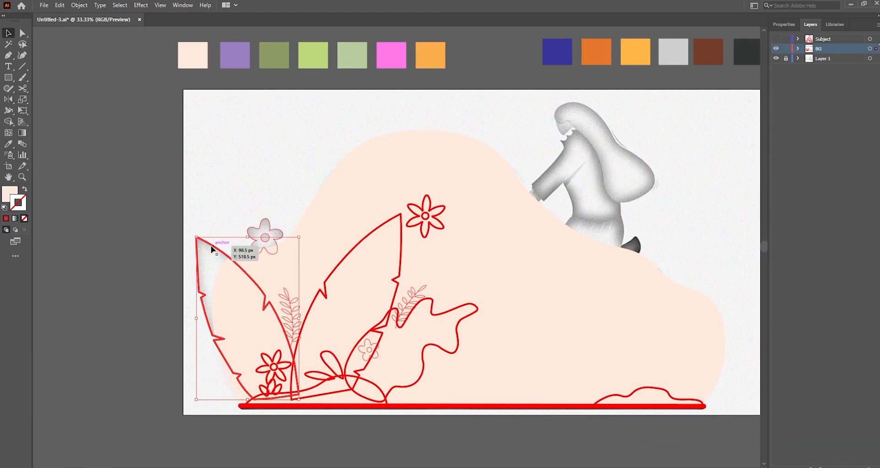
{"action": "key", "text": "i"}
{"action": "left_click", "coordinate": [232, 55]}
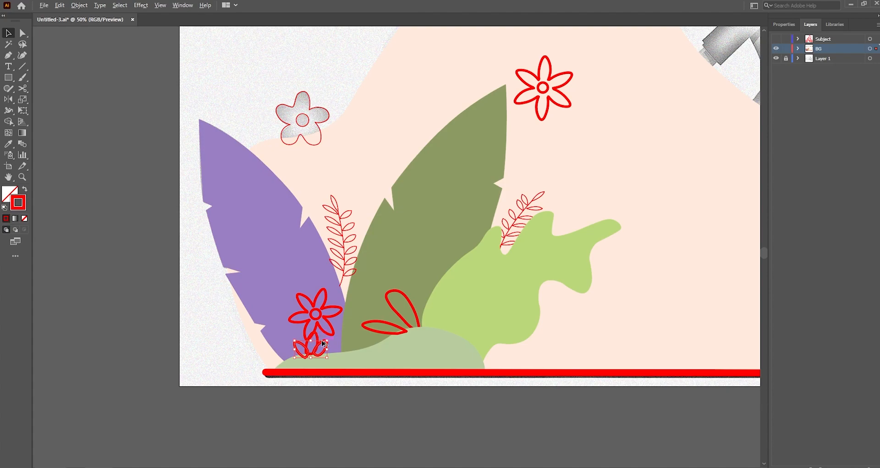
Scale down the pink flower in front of the light green bush and clear the selection
{"action": "key", "text": "ctrl+="}
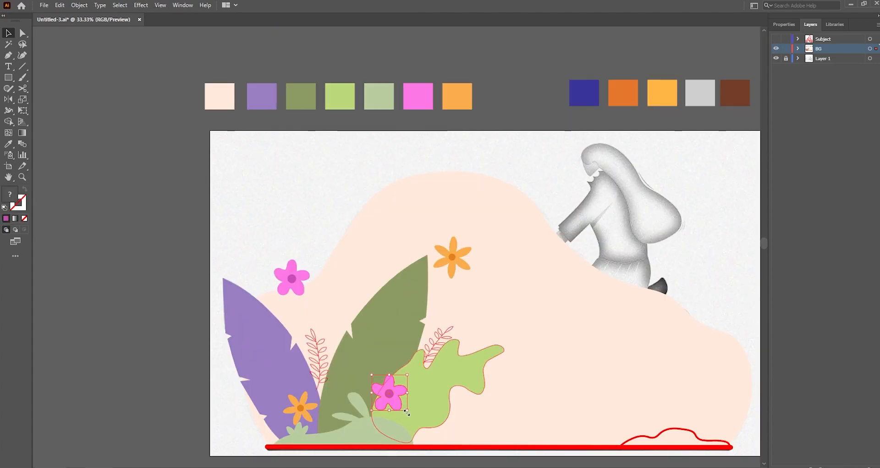
{"action": "left_click_drag", "start_coordinate": [406, 411], "coordinate": [398, 402]}
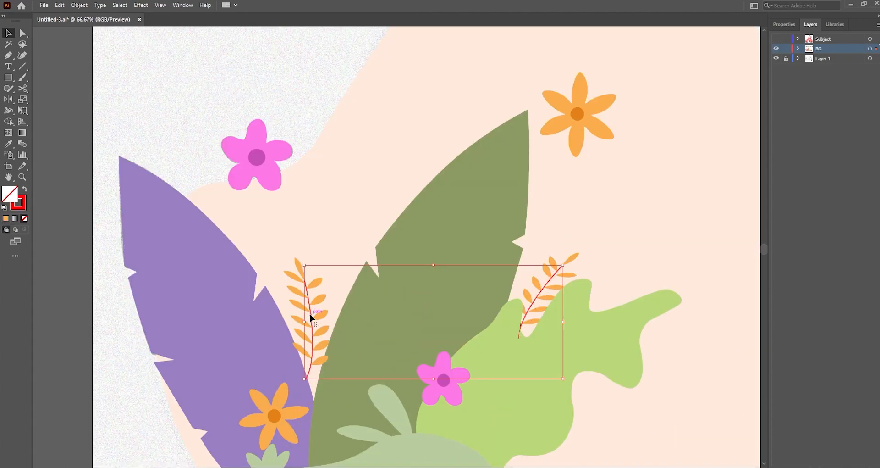
{"action": "key", "text": "ctrl+shift+a"}
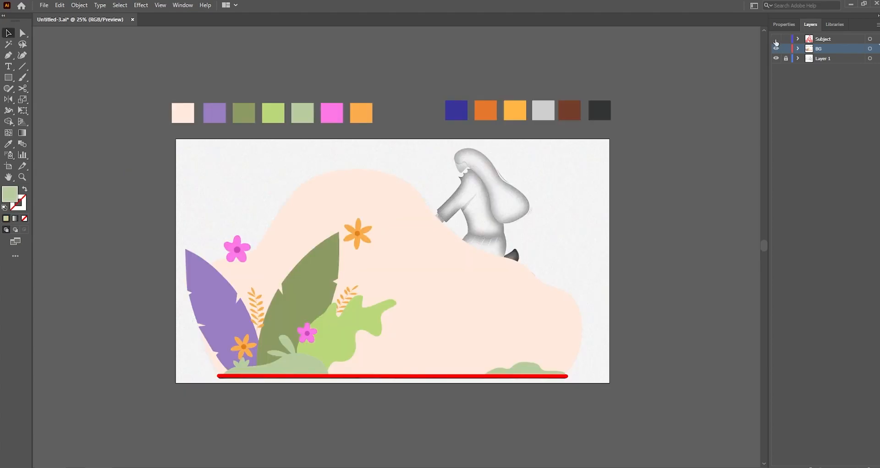
Show the Subject layer and fill the woman's shirt with the dark blue swatch
{"action": "left_click", "coordinate": [776, 39]}
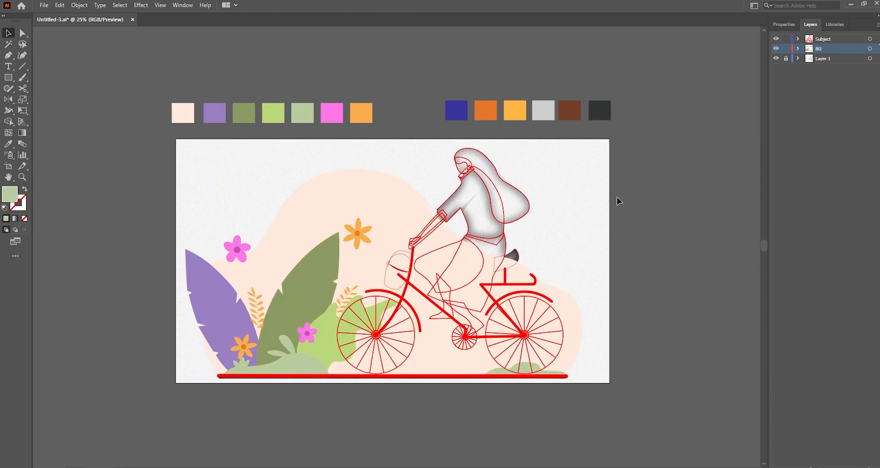
{"action": "scroll", "coordinate": [443, 303], "scroll_direction": "up", "scroll_amount": 1}
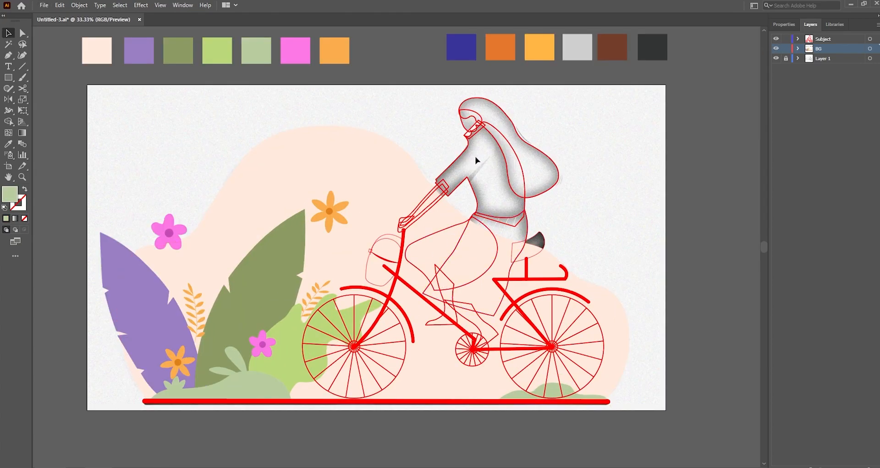
{"action": "left_click", "coordinate": [459, 161]}
{"action": "key", "text": "i"}
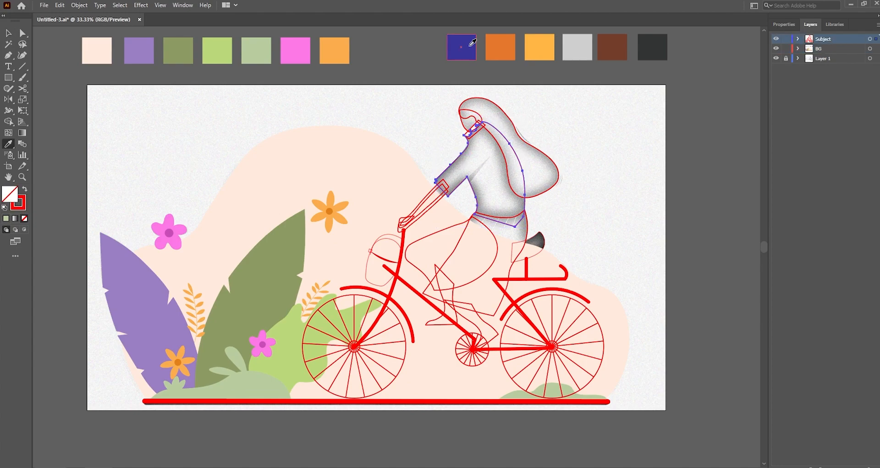
{"action": "left_click", "coordinate": [472, 43]}
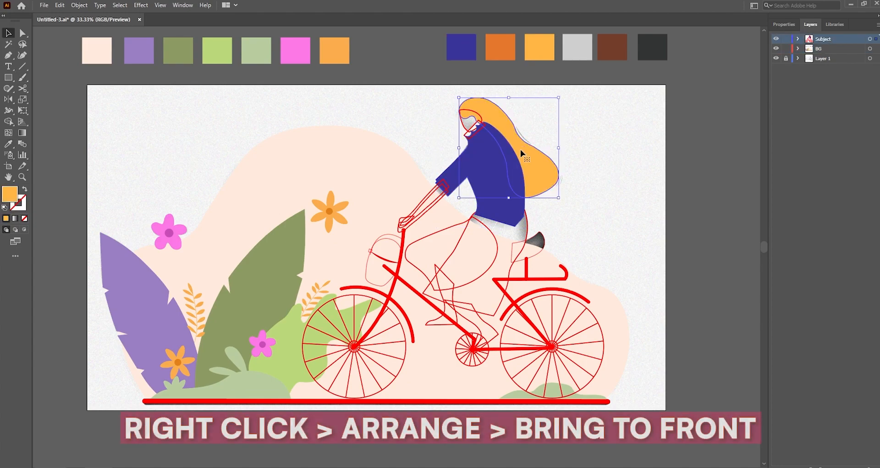
Bring the yellow hair shape to the front and apply the light grey swatch to the bicycle frame's lines
{"action": "right_click", "coordinate": [524, 154]}
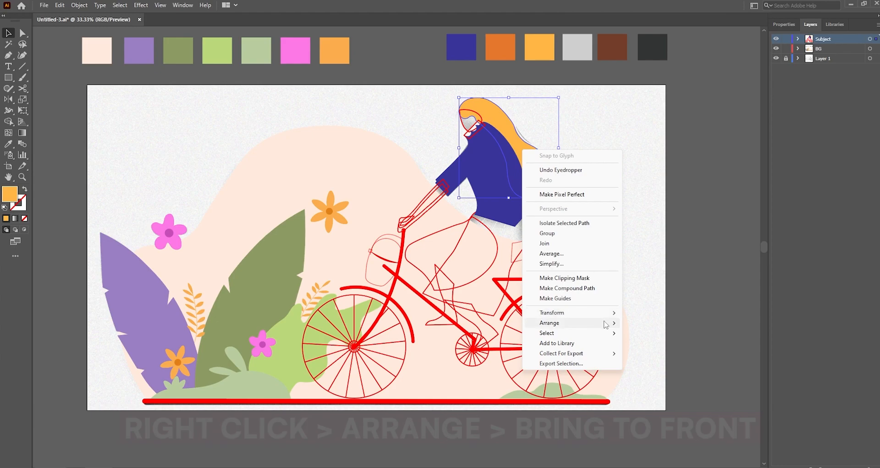
{"action": "mouse_move", "coordinate": [606, 325]}
{"action": "left_click", "coordinate": [637, 323]}
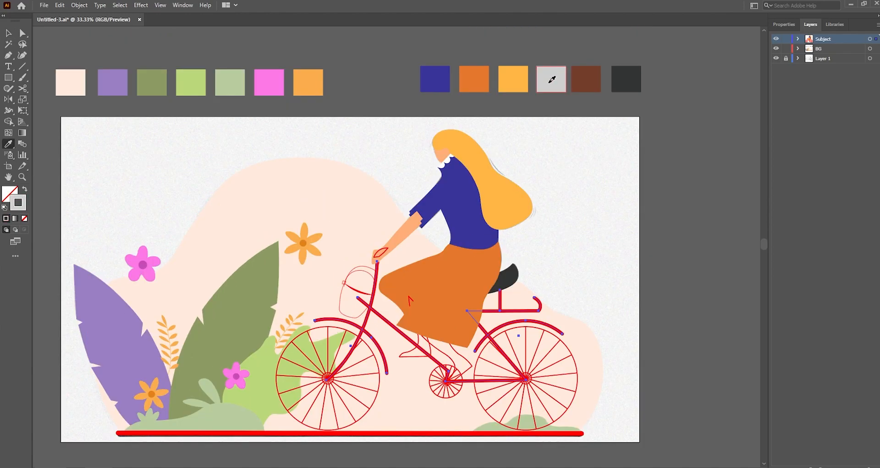
{"action": "left_click", "coordinate": [552, 79]}
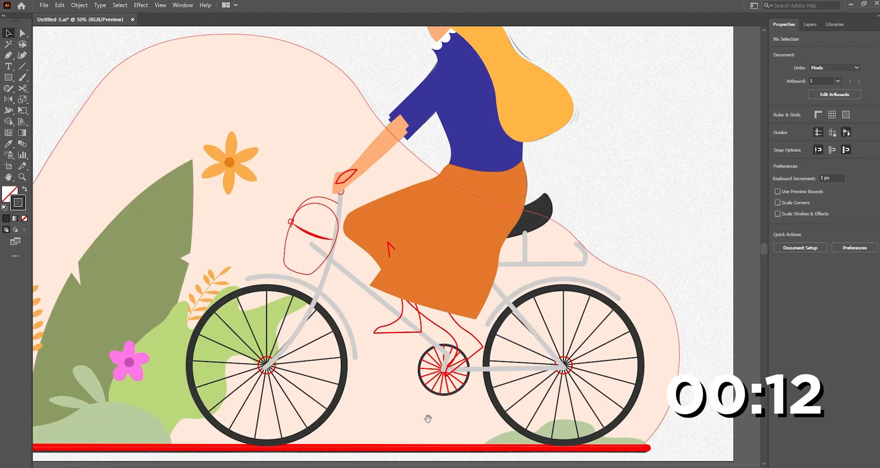
Fill both legs with the arm's skin colour and move the front leg's top anchor point down behind the skirt
{"action": "scroll", "coordinate": [428, 419], "scroll_direction": "up", "scroll_amount": 2}
{"action": "left_click", "coordinate": [390, 354], "text": "shift"}
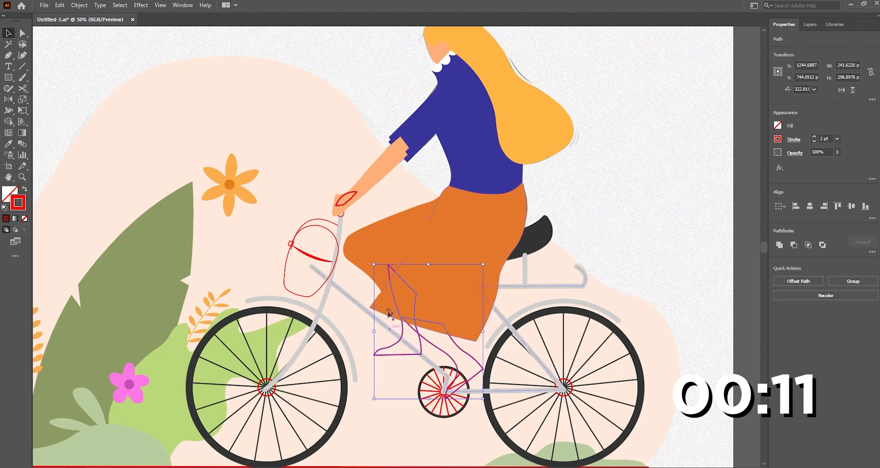
{"action": "key", "text": "i"}
{"action": "left_click", "coordinate": [371, 174]}
{"action": "key", "text": "v"}
{"action": "key", "text": "a"}
{"action": "left_click_drag", "start_coordinate": [388, 264], "coordinate": [402, 281]}
{"action": "key", "text": "v"}
{"action": "key", "text": "ctrl+shift+a"}
{"action": "scroll", "coordinate": [452, 250], "scroll_direction": "down", "scroll_amount": 2}
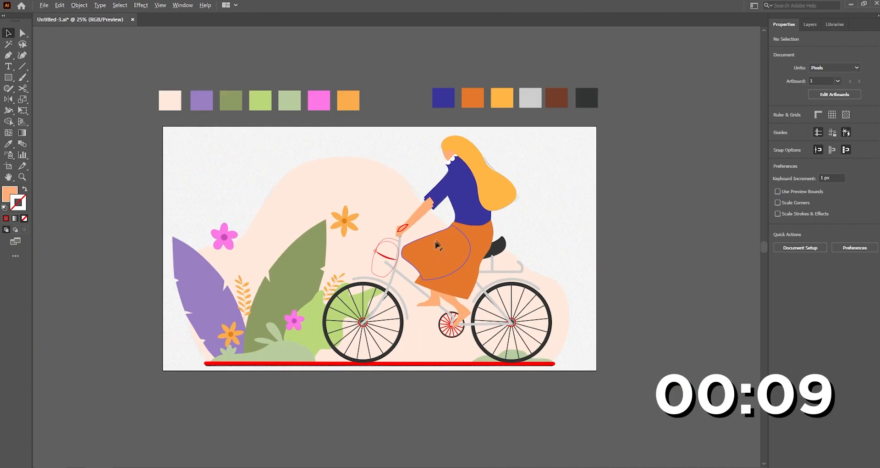
Fill the basket body with the brown swatch
{"action": "scroll", "coordinate": [427, 251], "scroll_direction": "up", "scroll_amount": 1}
{"action": "left_click", "coordinate": [390, 264]}
{"action": "key", "text": "i"}
{"action": "left_click", "coordinate": [601, 51]}
{"action": "key", "text": "v"}
{"action": "left_click", "coordinate": [638, 147]}
Fill the handlebar grip in the woman's hand with the bicycle frame's light grey and remove its outline
{"action": "left_click", "coordinate": [397, 226]}
{"action": "key", "text": "i"}
{"action": "left_click", "coordinate": [391, 282]}
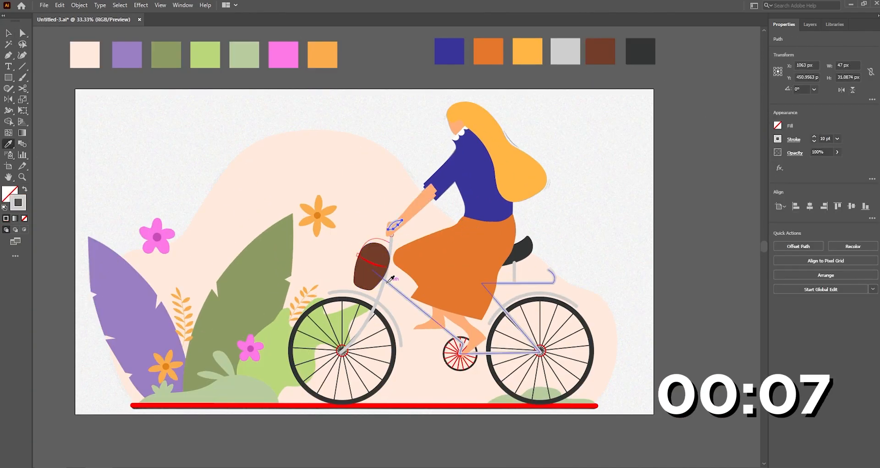
{"action": "key", "text": "shift+x"}
{"action": "key", "text": "v"}
Bring the hand shape at the handlebar to the front
{"action": "scroll", "coordinate": [412, 250], "scroll_direction": "up", "scroll_amount": 2}
{"action": "left_click", "coordinate": [398, 188]}
{"action": "right_click", "coordinate": [400, 192]}
{"action": "mouse_move", "coordinate": [480, 366]}
{"action": "left_click", "coordinate": [531, 365]}
{"action": "key", "text": "ctrl+shift+a"}
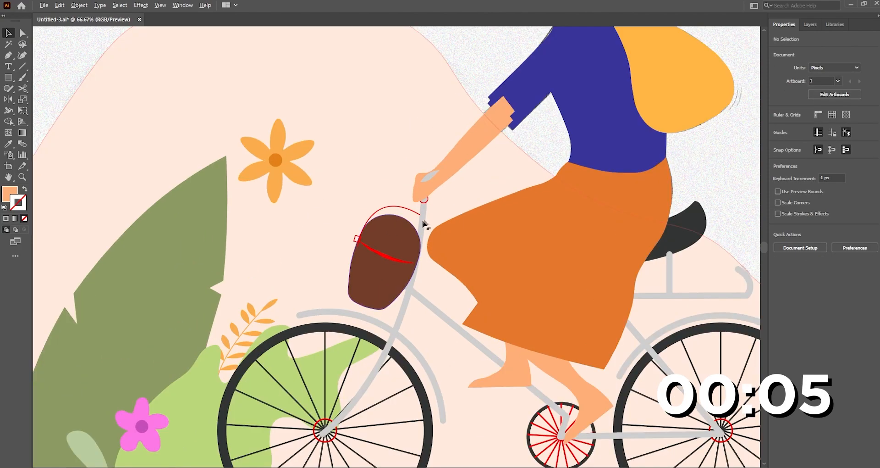
Bring the small handlebar circle below the hand to the front and fill it with the tyre's dark colour
{"action": "scroll", "coordinate": [429, 215], "scroll_direction": "up", "scroll_amount": 2}
{"action": "right_click", "coordinate": [420, 187]}
{"action": "mouse_move", "coordinate": [509, 360]}
{"action": "left_click", "coordinate": [563, 362]}
{"action": "scroll", "coordinate": [498, 249], "scroll_direction": "down", "scroll_amount": 1}
{"action": "key", "text": "i"}
{"action": "left_click", "coordinate": [353, 404]}
{"action": "key", "text": "shift+x"}
{"action": "key", "text": "v"}
{"action": "scroll", "coordinate": [451, 189], "scroll_direction": "down", "scroll_amount": 3}
{"action": "key", "text": "ctrl+shift+a"}
Apply a linear gradient to the olive green leaf, running diagonally down across its width
{"action": "scroll", "coordinate": [380, 169], "scroll_direction": "down", "scroll_amount": 1}
{"action": "scroll", "coordinate": [474, 198], "scroll_direction": "up", "scroll_amount": 1}
{"action": "left_click_drag", "start_coordinate": [474, 198], "coordinate": [486, 238]}
{"action": "scroll", "coordinate": [580, 347], "scroll_direction": "up", "scroll_amount": 2}
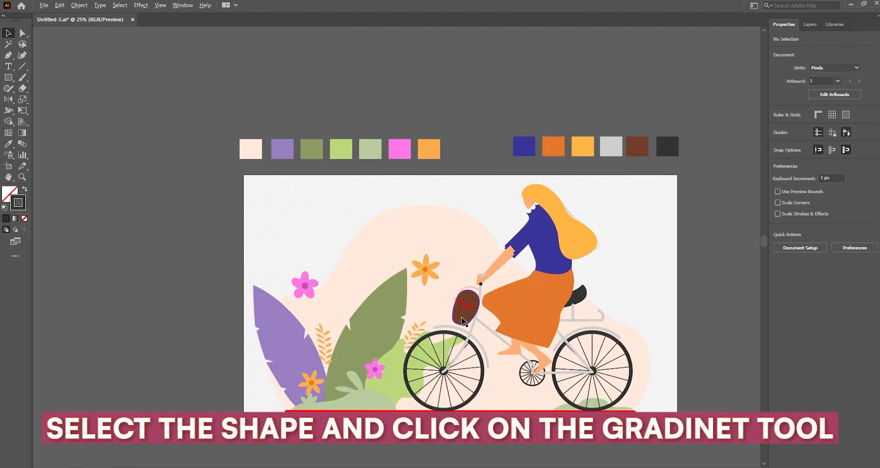
{"action": "scroll", "coordinate": [463, 320], "scroll_direction": "up", "scroll_amount": 1}
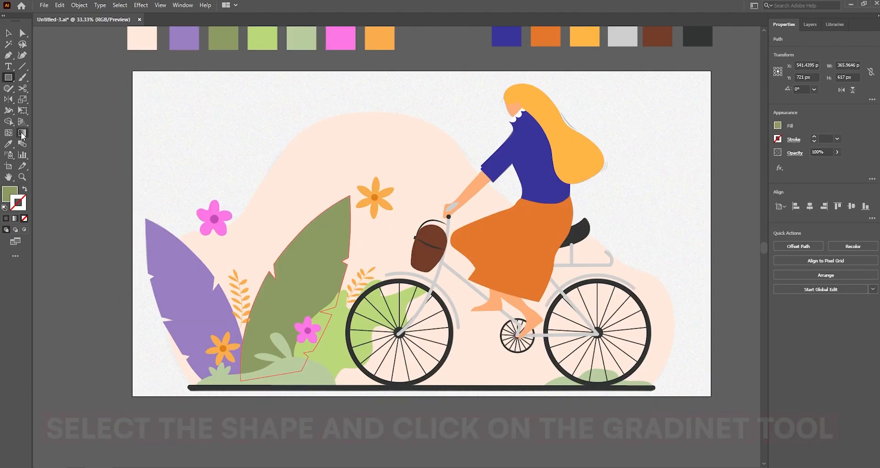
{"action": "left_click", "coordinate": [22, 133]}
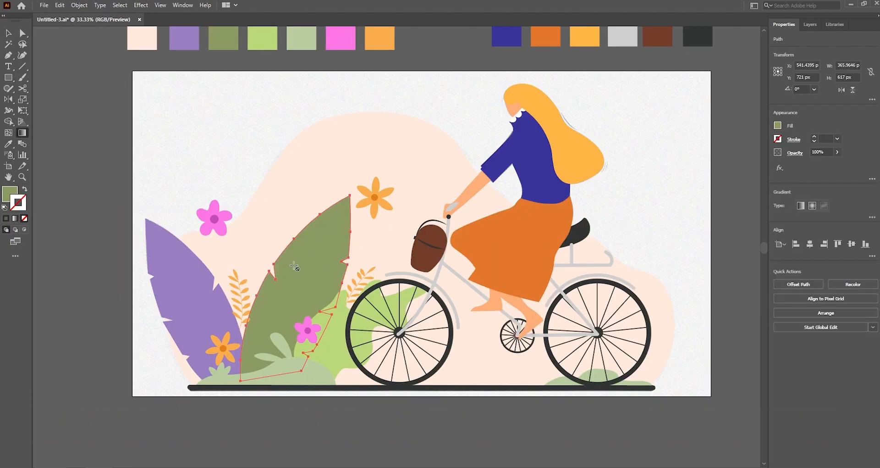
{"action": "left_click", "coordinate": [801, 206]}
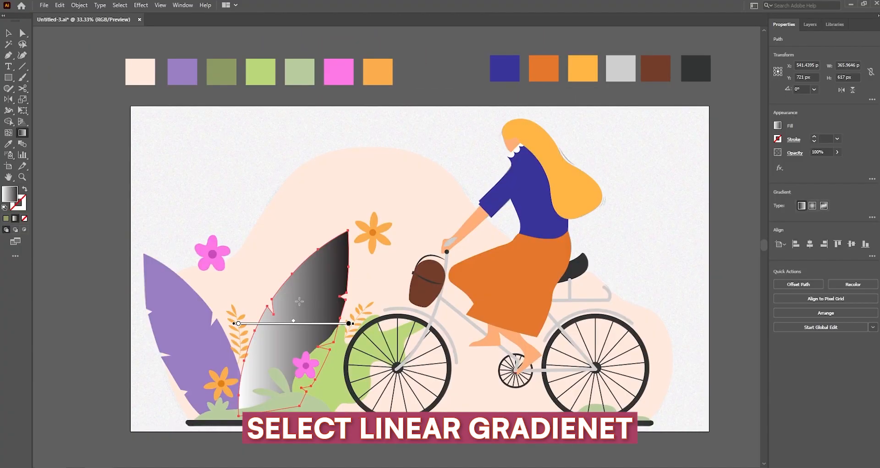
{"action": "left_click_drag", "start_coordinate": [247, 302], "coordinate": [368, 355]}
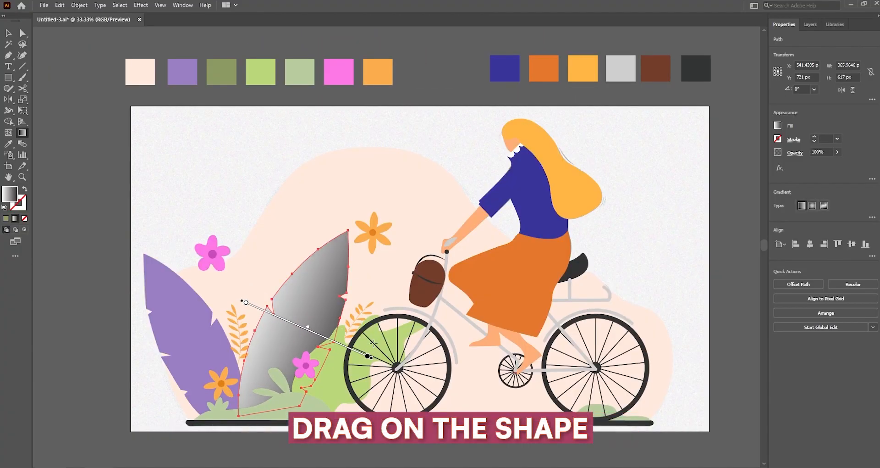
Set the olive leaf gradient's starting colour stop to the olive green swatch
{"action": "double_click", "coordinate": [246, 302]}
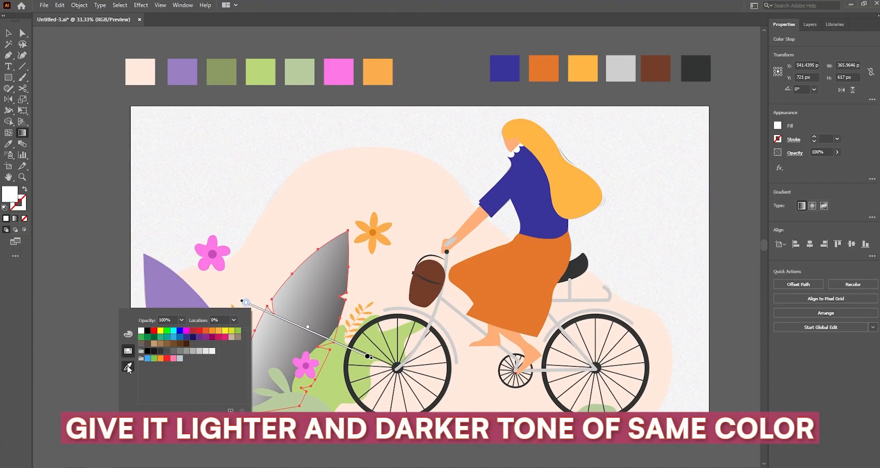
{"action": "left_click", "coordinate": [129, 368]}
{"action": "left_click", "coordinate": [222, 72]}
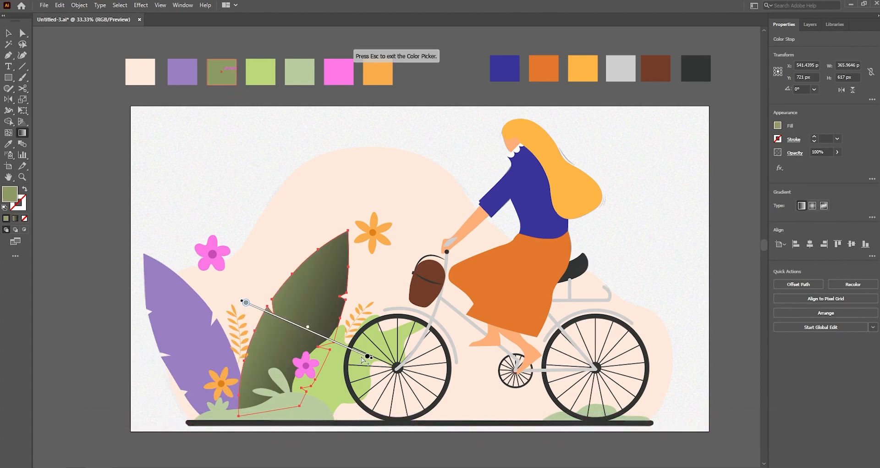
{"action": "key", "text": "Escape"}
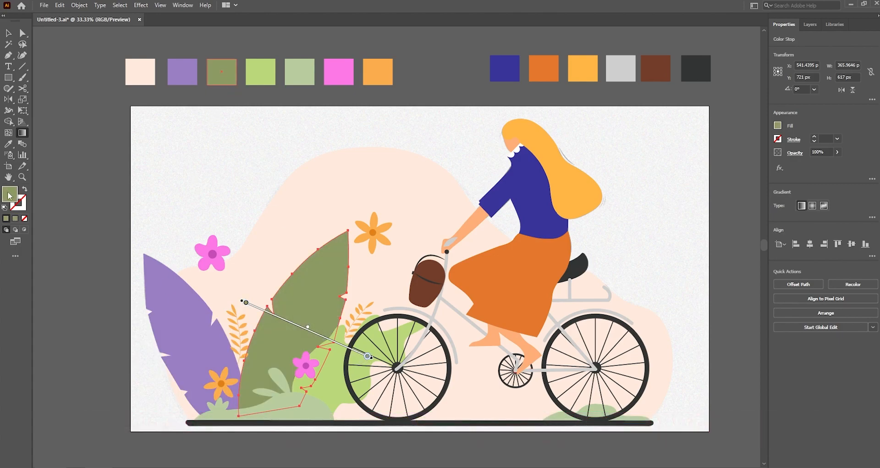
Set the olive leaf gradient's end colour stop to a darker olive green
{"action": "double_click", "coordinate": [10, 193]}
{"action": "left_click", "coordinate": [453, 238]}
{"action": "left_click", "coordinate": [614, 185]}
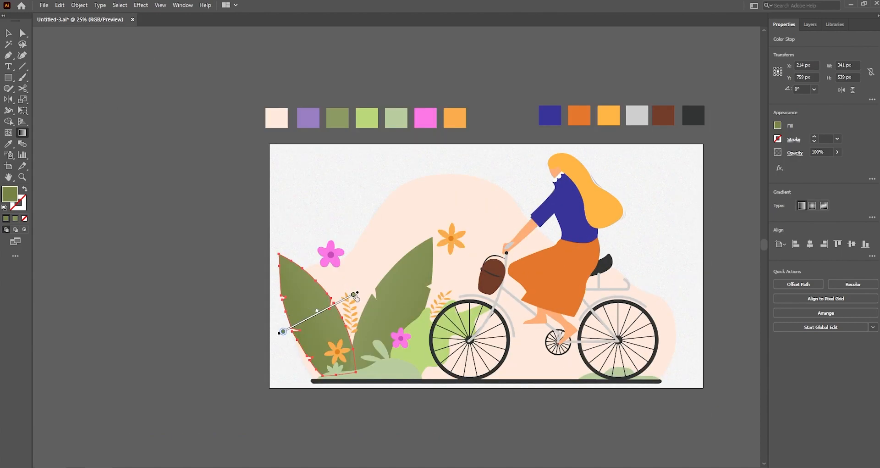
Recolour the outermost leaf's gradient with the purple swatch and the darker purple 675189
{"action": "left_click", "coordinate": [435, 216]}
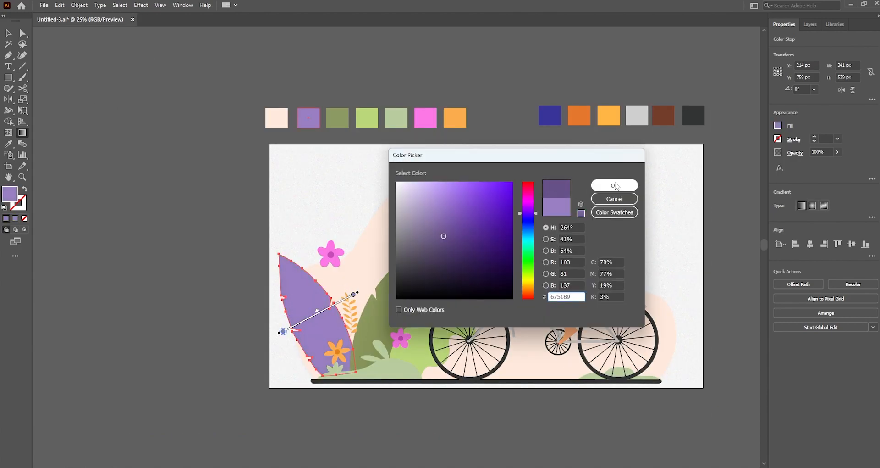
{"action": "left_click", "coordinate": [615, 186]}
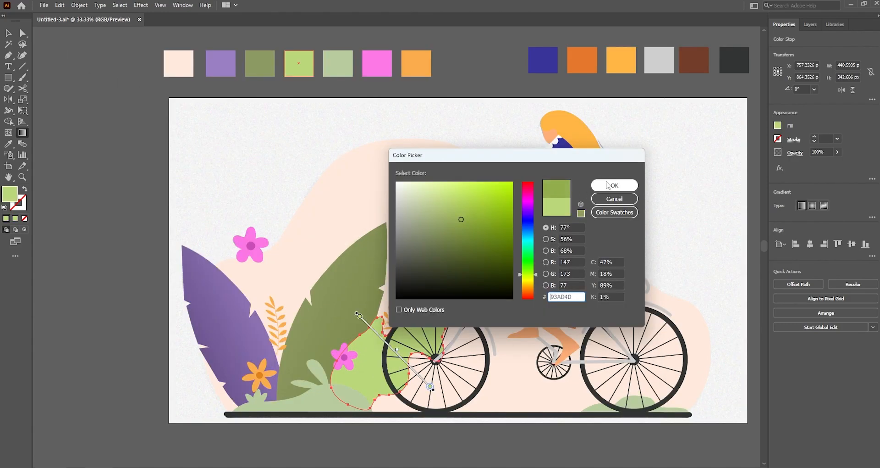
Darken one gradient stop to 93AD4D on the light green bush and to B75D20 on the front skirt panel
{"action": "left_click", "coordinate": [608, 184]}
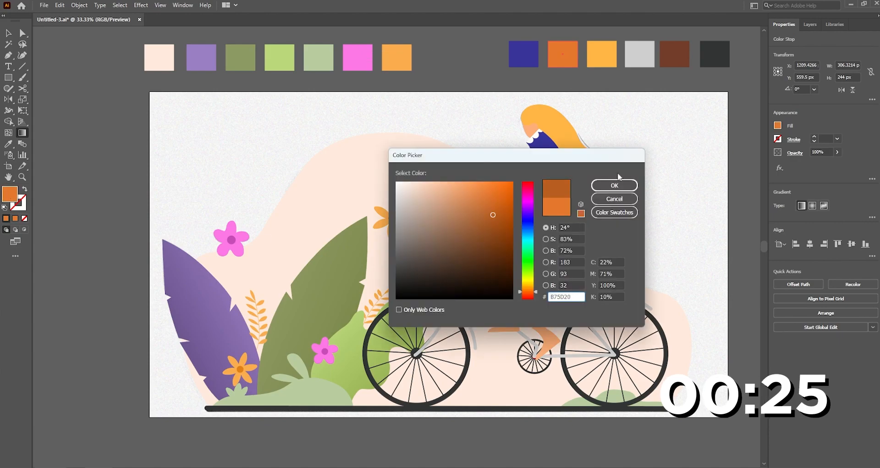
{"action": "left_click", "coordinate": [612, 183]}
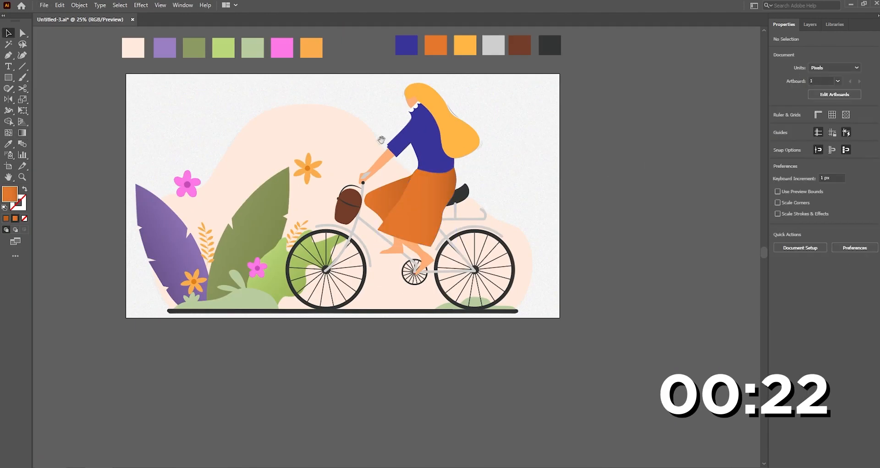
Set both colour stops of the forearm's gradient to the peach skin colour sampled from the face
{"action": "scroll", "coordinate": [385, 248], "scroll_direction": "left", "scroll_amount": 3}
{"action": "scroll", "coordinate": [501, 233], "scroll_direction": "up", "scroll_amount": 1}
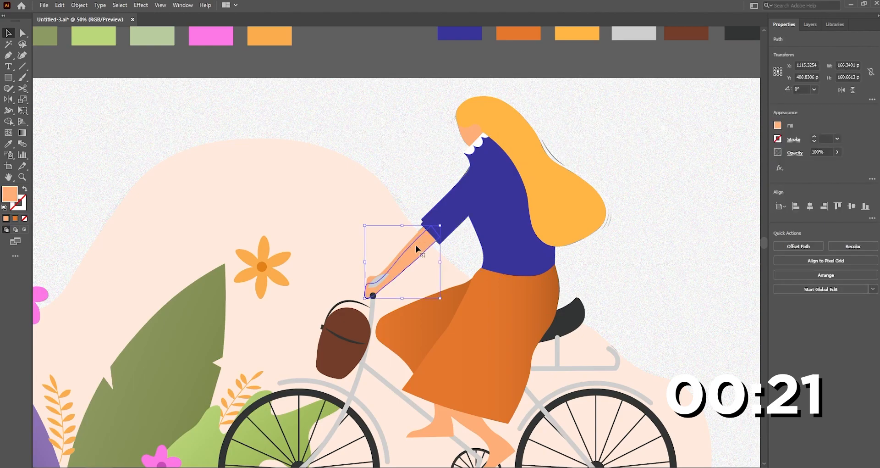
{"action": "key", "text": "g"}
{"action": "double_click", "coordinate": [444, 220]}
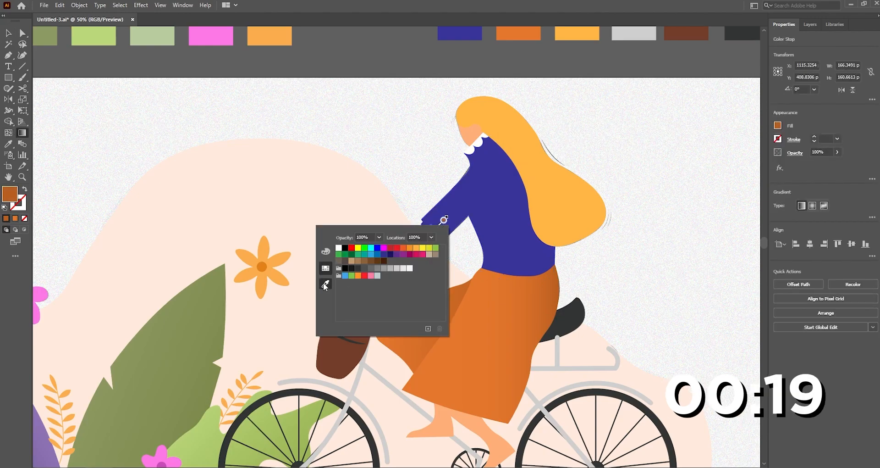
{"action": "left_click", "coordinate": [325, 286]}
{"action": "left_click", "coordinate": [467, 137]}
{"action": "double_click", "coordinate": [375, 290]}
{"action": "left_click", "coordinate": [258, 354]}
{"action": "left_click", "coordinate": [468, 137]}
Darken the forearm gradient's colour stop nearest the sleeve to a deeper skin tone
{"action": "double_click", "coordinate": [440, 226]}
{"action": "left_click", "coordinate": [321, 289]}
{"action": "double_click", "coordinate": [10, 195]}
{"action": "key", "text": "Return"}
{"action": "key", "text": "i"}
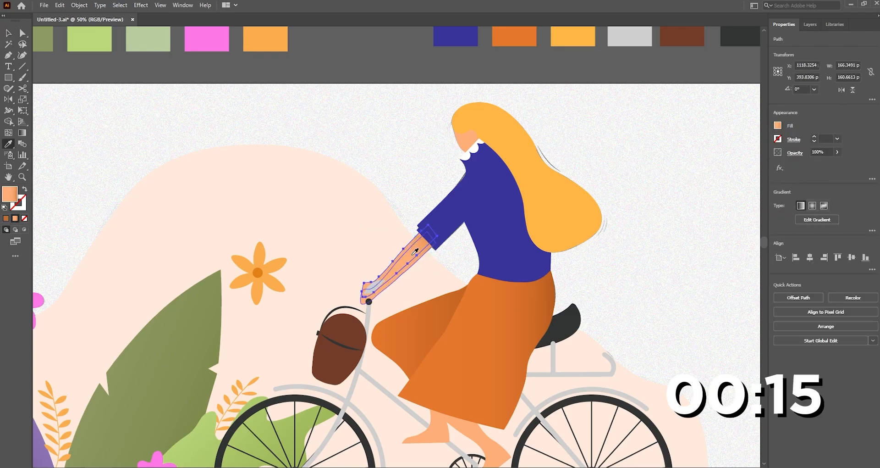
{"action": "key", "text": "v"}
{"action": "key", "text": "ctrl+shift+a"}
Apply a linear gradient to the woman's shirt, running diagonally from the upper front down to the back of the waist
{"action": "scroll", "coordinate": [505, 192], "scroll_direction": "down", "scroll_amount": 2}
{"action": "scroll", "coordinate": [506, 194], "scroll_direction": "up", "scroll_amount": 1}
{"action": "mouse_move", "coordinate": [505, 196]}
{"action": "left_mouse_down"}
{"action": "mouse_move", "coordinate": [373, 197]}
{"action": "mouse_move", "coordinate": [376, 215]}
{"action": "mouse_move", "coordinate": [482, 270]}
{"action": "left_mouse_up"}
{"action": "scroll", "coordinate": [362, 196], "scroll_direction": "up", "scroll_amount": 1}
{"action": "left_click", "coordinate": [376, 214]}
{"action": "left_click", "coordinate": [22, 133]}
{"action": "left_click_drag", "start_coordinate": [376, 223], "coordinate": [521, 297]}
{"action": "key", "text": "v"}
{"action": "key", "text": "g"}
Set both colour stops of the shirt's gradient to the blue palette swatch
{"action": "double_click", "coordinate": [381, 225]}
{"action": "left_click", "coordinate": [259, 260]}
{"action": "left_click", "coordinate": [396, 75]}
{"action": "key", "text": "Escape"}
{"action": "key", "text": "v"}
{"action": "key", "text": "g"}
{"action": "double_click", "coordinate": [516, 294]}
{"action": "left_click", "coordinate": [401, 76]}
{"action": "key", "text": "Escape"}
Darken the shirt gradient's end colour stop to a deep navy blue
{"action": "double_click", "coordinate": [11, 194]}
{"action": "left_click", "coordinate": [487, 243]}
{"action": "left_click", "coordinate": [615, 185]}
{"action": "key", "text": "v"}
{"action": "left_click", "coordinate": [328, 94]}
Apply a linear gradient to the woman's hair, running diagonally from the forehead to the trailing ends
{"action": "left_click", "coordinate": [499, 226]}
{"action": "key", "text": "g"}
{"action": "left_click", "coordinate": [801, 205]}
{"action": "left_click_drag", "start_coordinate": [403, 149], "coordinate": [512, 246]}
{"action": "key", "text": "v"}
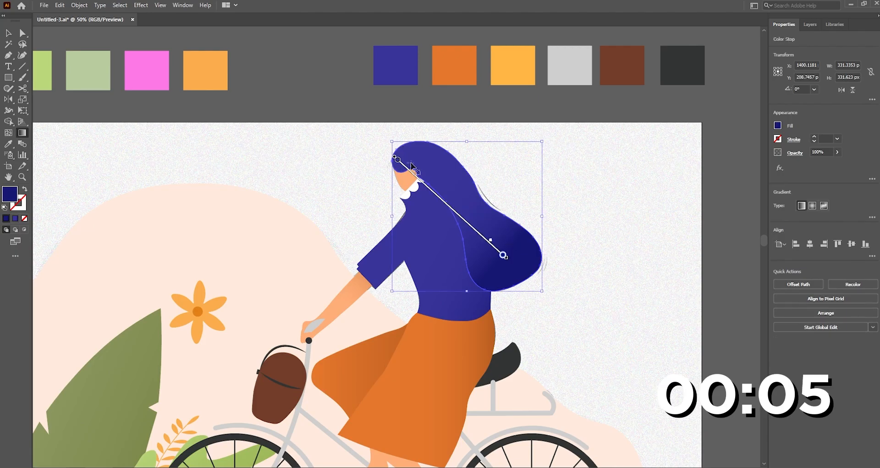
Set both colour stops of the hair's gradient to the yellow-orange palette swatch
{"action": "key", "text": "g"}
{"action": "double_click", "coordinate": [397, 160]}
{"action": "left_click", "coordinate": [280, 223]}
{"action": "left_click", "coordinate": [518, 63]}
{"action": "key", "text": "v"}
{"action": "key", "text": "g"}
{"action": "double_click", "coordinate": [503, 255]}
{"action": "left_click", "coordinate": [385, 318]}
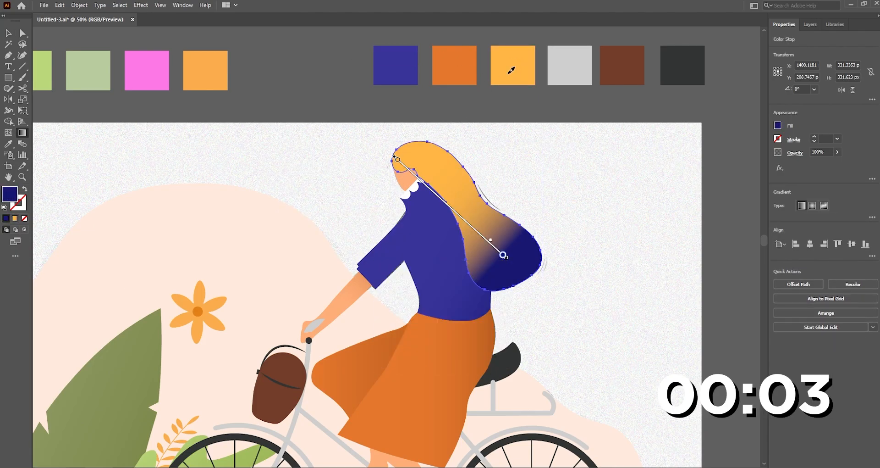
{"action": "left_click", "coordinate": [508, 74]}
{"action": "key", "text": "Escape"}
Darken the hair gradient's end colour stop to a deep golden brown
{"action": "double_click", "coordinate": [11, 194]}
{"action": "left_click", "coordinate": [504, 206]}
{"action": "left_click", "coordinate": [615, 185]}
{"action": "key", "text": "v"}
{"action": "left_click", "coordinate": [355, 121]}
{"action": "scroll", "coordinate": [422, 229], "scroll_direction": "down", "scroll_amount": 3}
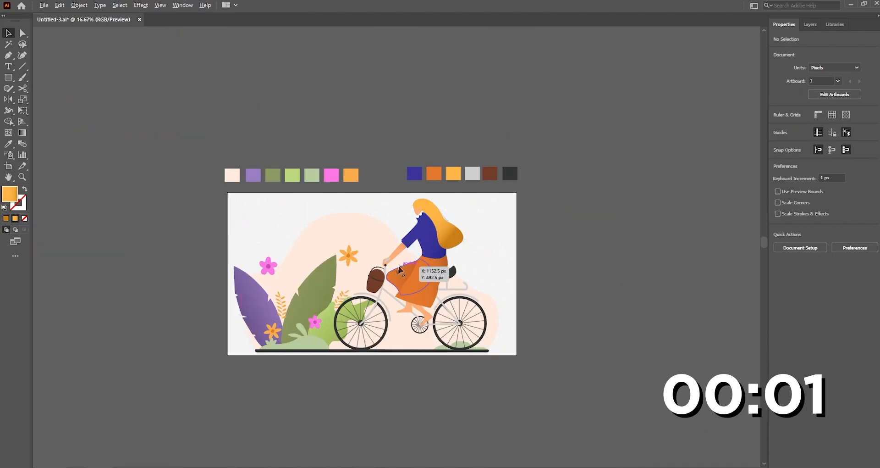
Draw a narrow pointed shadow shape about 57 by 70 px at the shirt's underarm and fill it with dark navy 0B0B47
{"action": "scroll", "coordinate": [409, 262], "scroll_direction": "up", "scroll_amount": 2}
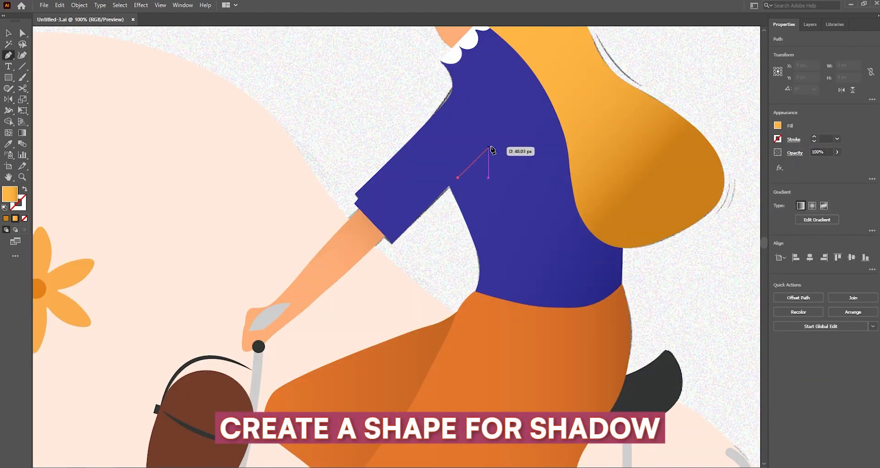
{"action": "left_click", "coordinate": [501, 136]}
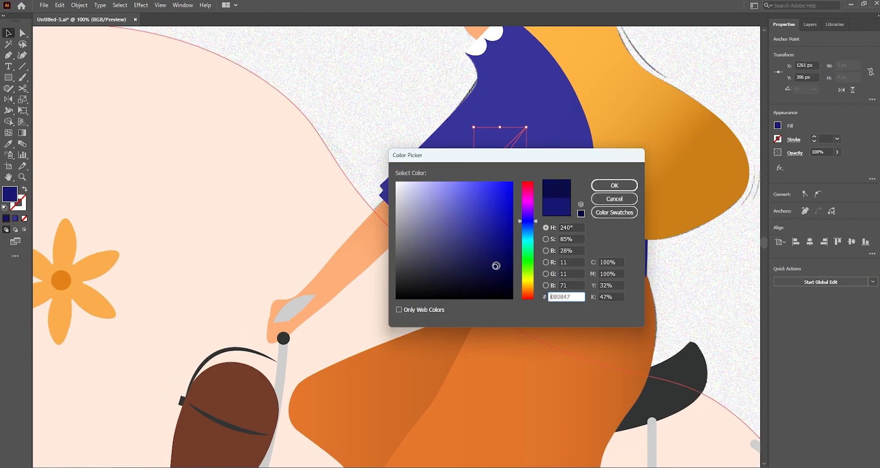
{"action": "left_click", "coordinate": [613, 185]}
Lower the underarm shadow's opacity to 43%
{"action": "left_click", "coordinate": [795, 153]}
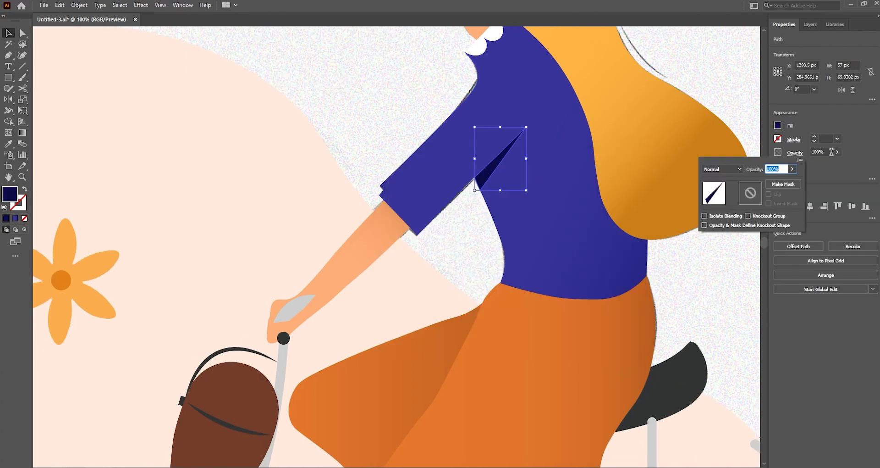
{"action": "left_click", "coordinate": [836, 162]}
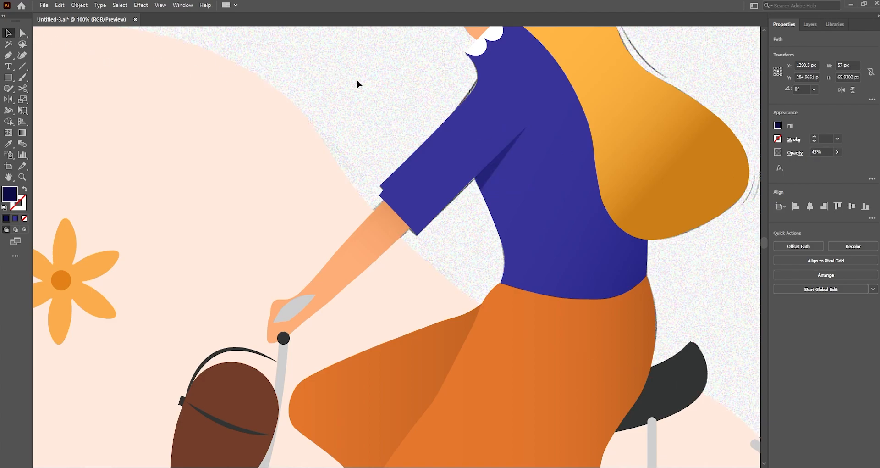
{"action": "left_click", "coordinate": [383, 134]}
{"action": "scroll", "coordinate": [346, 232], "scroll_direction": "up", "scroll_amount": 3}
{"action": "scroll", "coordinate": [345, 232], "scroll_direction": "right", "scroll_amount": 1}
{"action": "scroll", "coordinate": [341, 256], "scroll_direction": "down", "scroll_amount": 4}
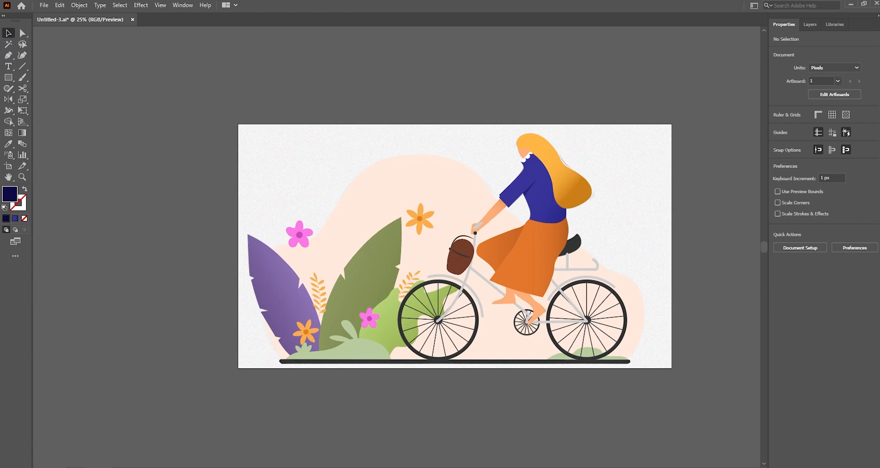